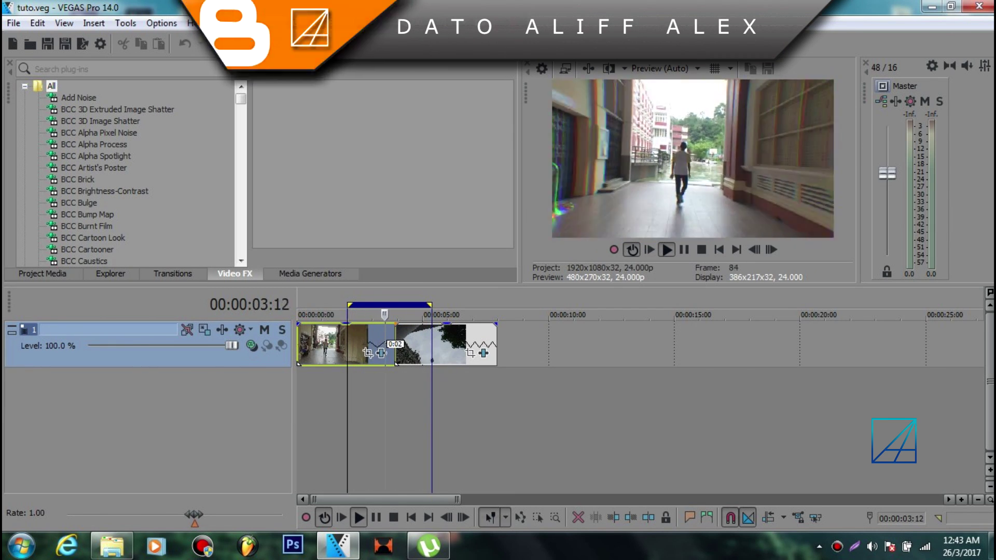
Review the existing zoom transition by playing and scrubbing the end of the first clip up to the cut
left_click_drag(457, 500, 373, 499)
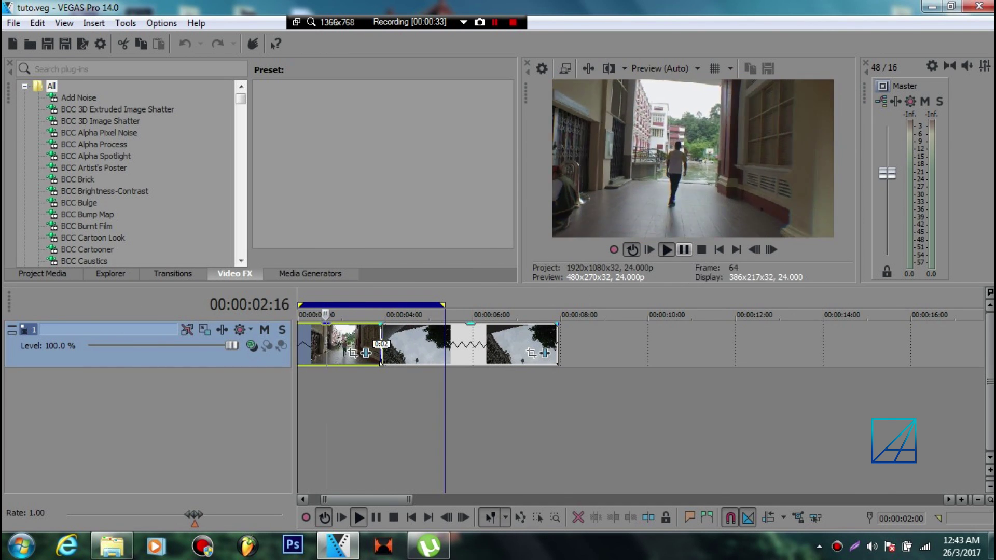
key("Return")
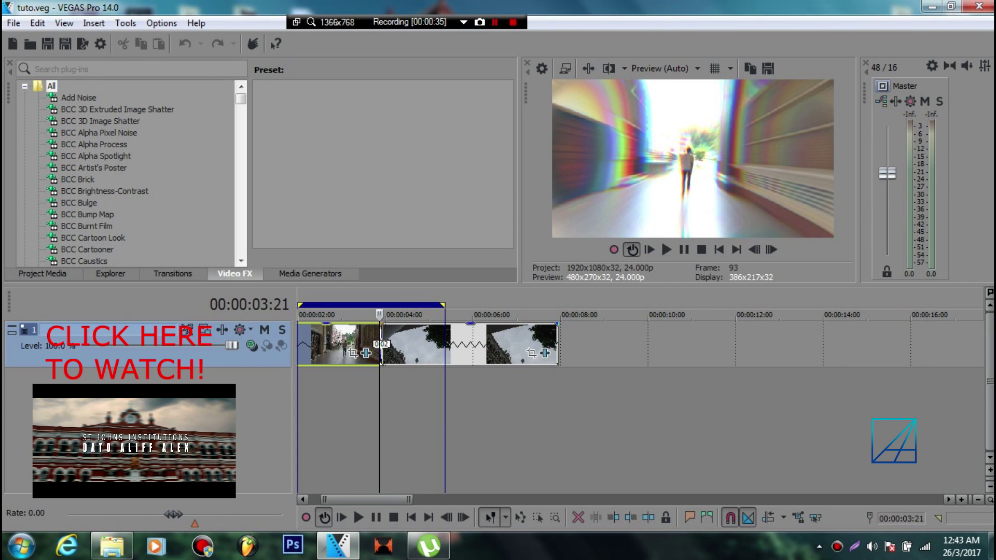
left_click_drag(379, 314, 330, 314)
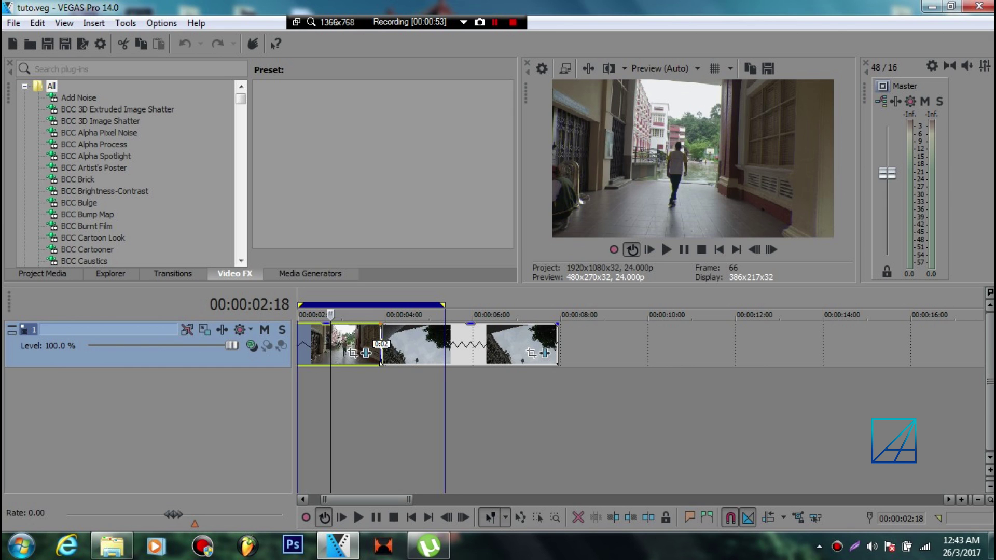
left_click_drag(330, 314, 353, 315)
left_click_drag(366, 499, 355, 499)
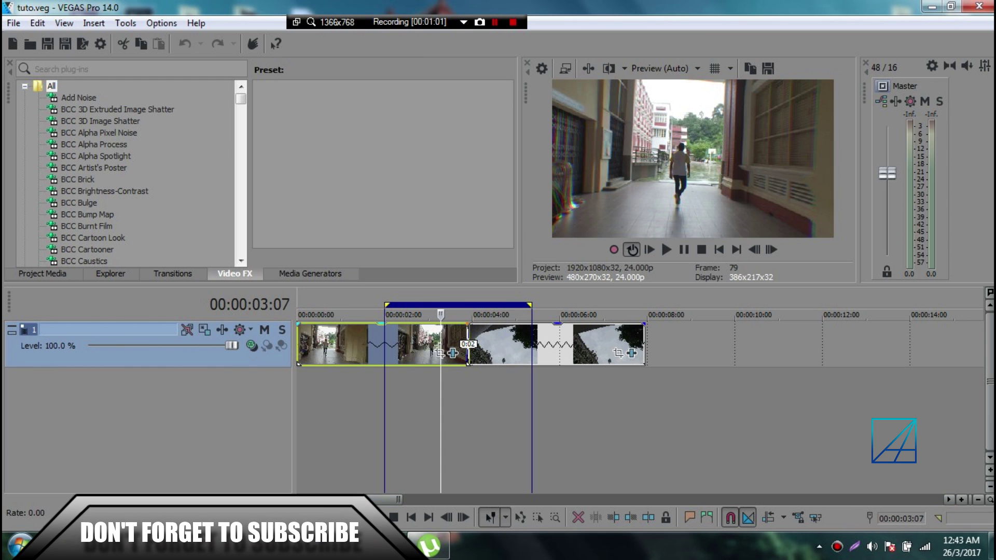
Shift the second clip along the track so that it overlaps the first clip by 2 frames
left_click(400, 345)
left_click(514, 344)
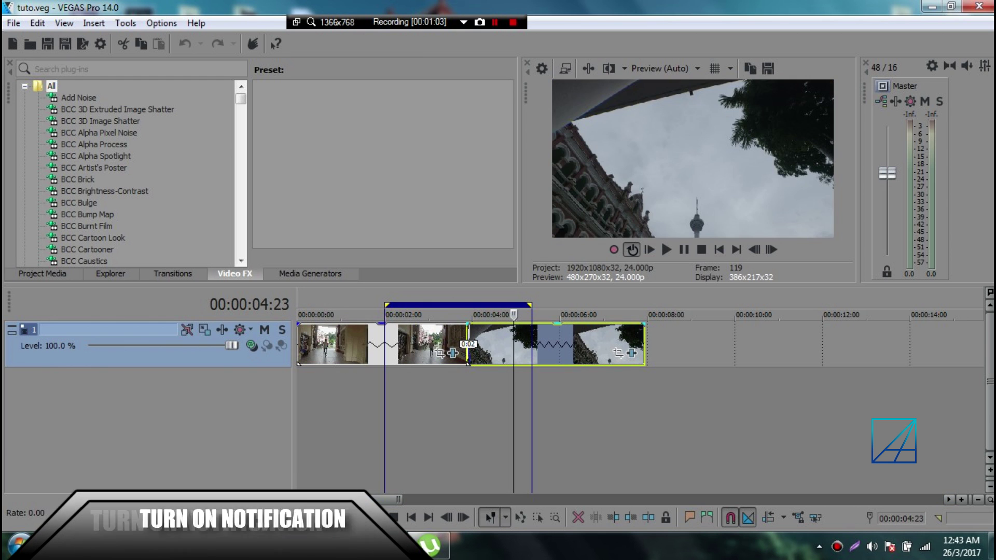
mouse_move(513, 345)
left_mouse_down()
mouse_move(531, 345)
mouse_move(511, 345)
left_mouse_up()
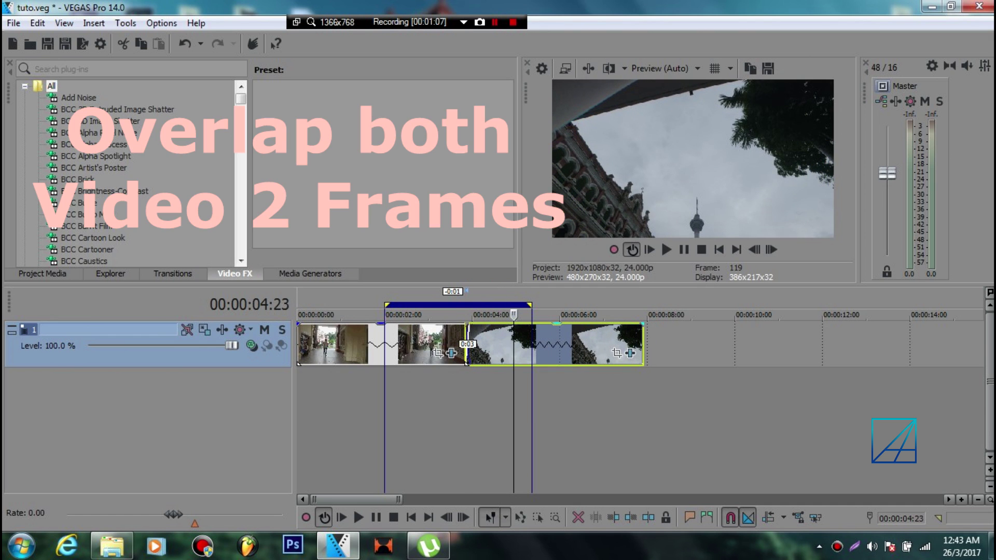
left_click(464, 345)
left_click_drag(398, 499, 343, 499)
left_click_drag(511, 345, 516, 345)
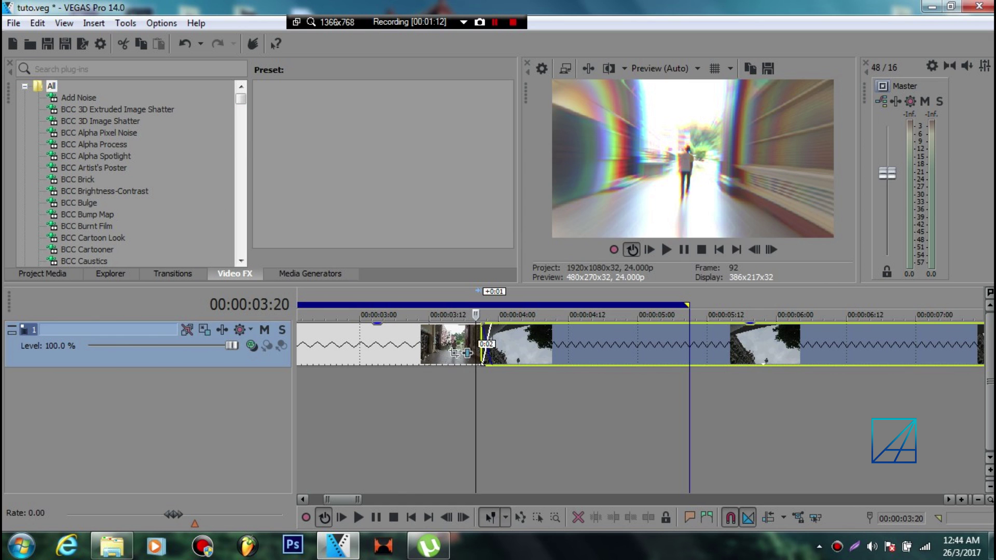
Step through the transition frame by frame in both directions, ending with the playhead at 00:00:03:09
key("Right")
key("Right")
key("Right")
key("Right")
key("Right")
key("Right")
key("Right")
key("Right")
key("Right")
key("Right")
key("Right")
key("Right")
key("Right")
key("Right")
key("Right")
key("Right")
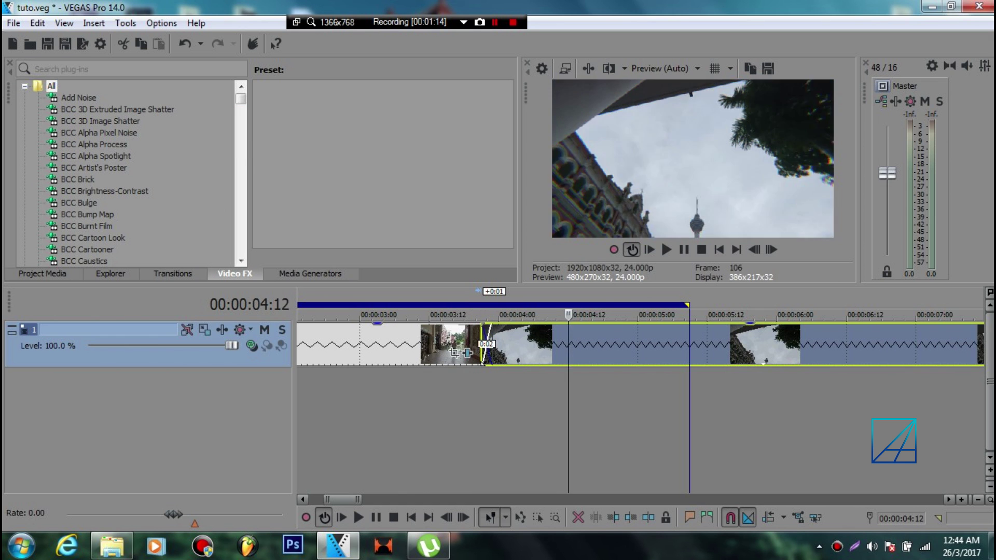
key("Left")
key("Left")
key("Left")
key("Left")
key("Left")
key("Left")
key("Left")
key("Left")
key("Left")
key("Left")
key("Left")
key("Left")
key("Left")
key("Left")
key("Left")
key("Left")
left_click_drag(481, 315, 412, 315)
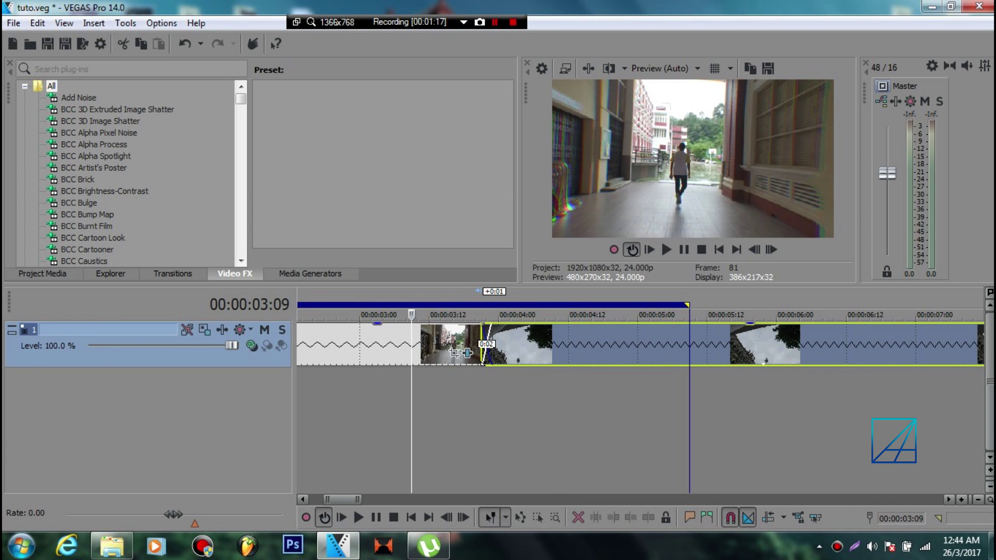
Examine the first clip's effect chain, covering S_BlurMoCurves, S_WarpFishEye, S_TimeWarpRGB and Brightness and Contrast
scroll(449, 353, "down", 5)
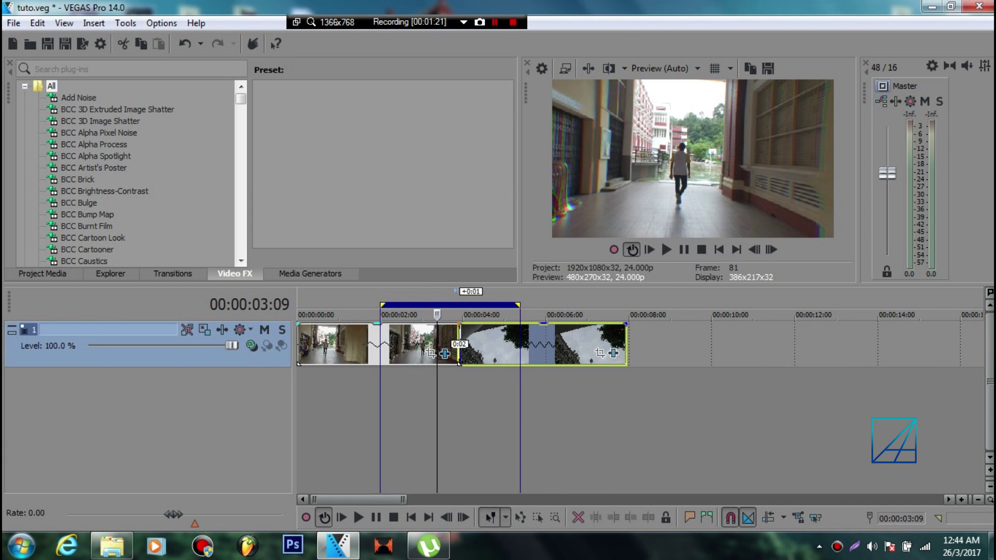
left_click(444, 353)
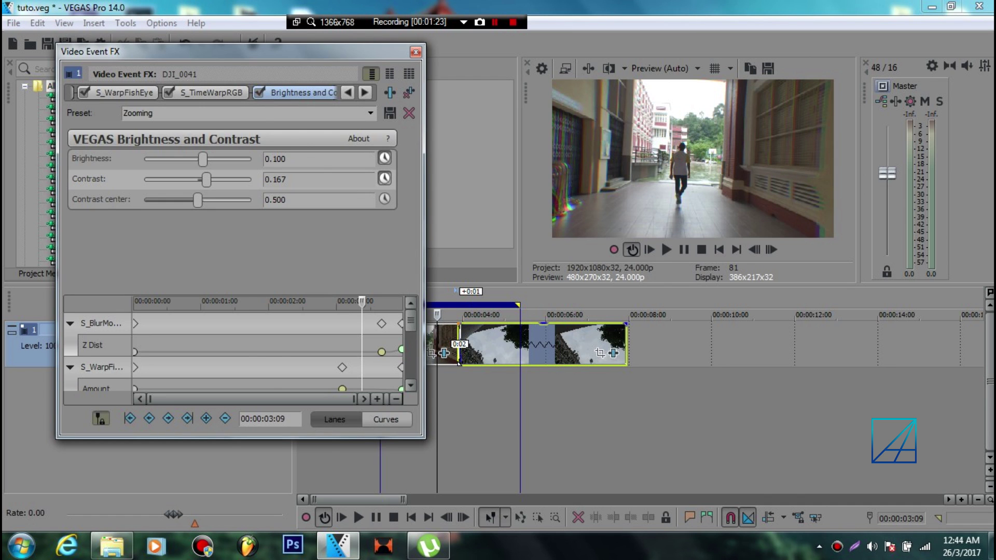
left_click(347, 93)
left_click(167, 93)
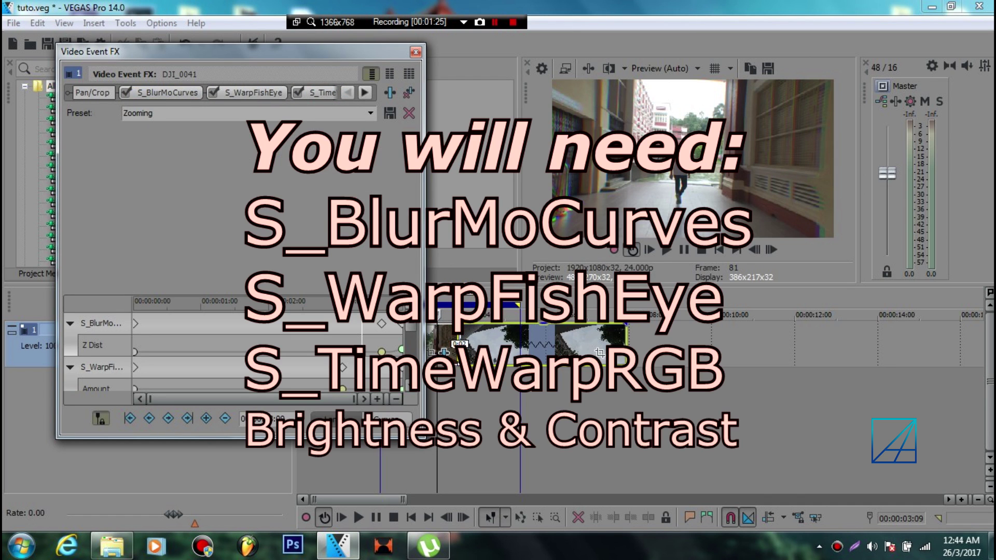
left_click(254, 93)
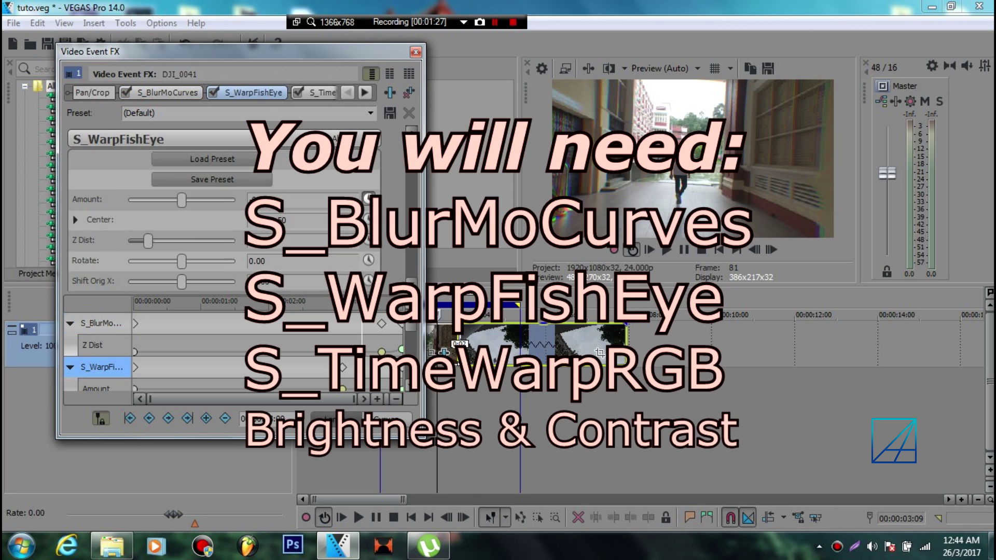
left_click(364, 92)
left_click(364, 93)
left_click(211, 93)
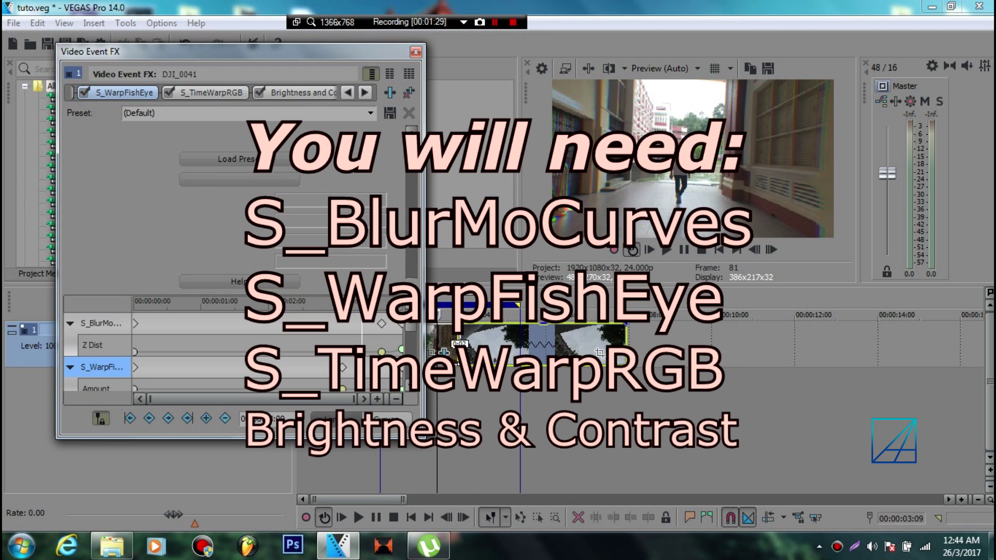
left_click(296, 92)
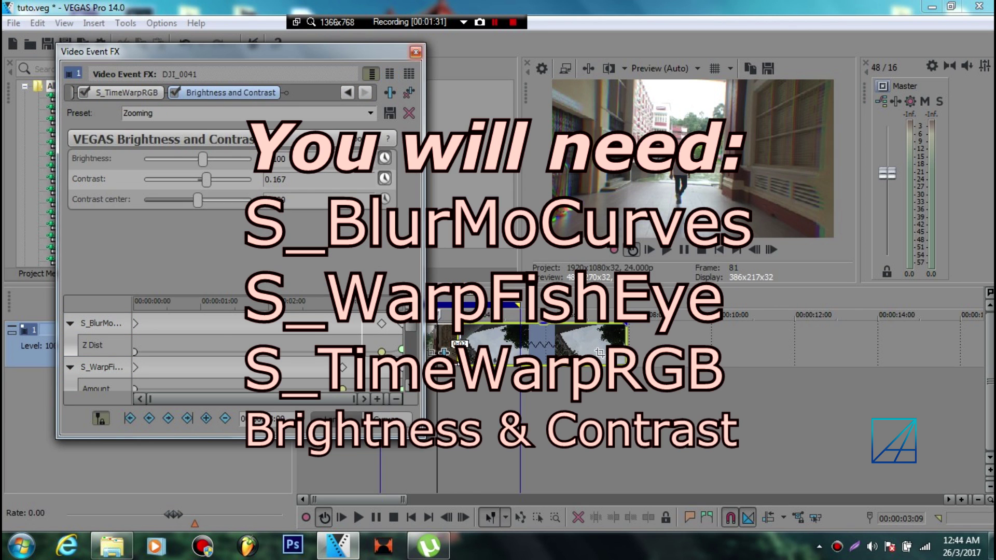
left_click(415, 52)
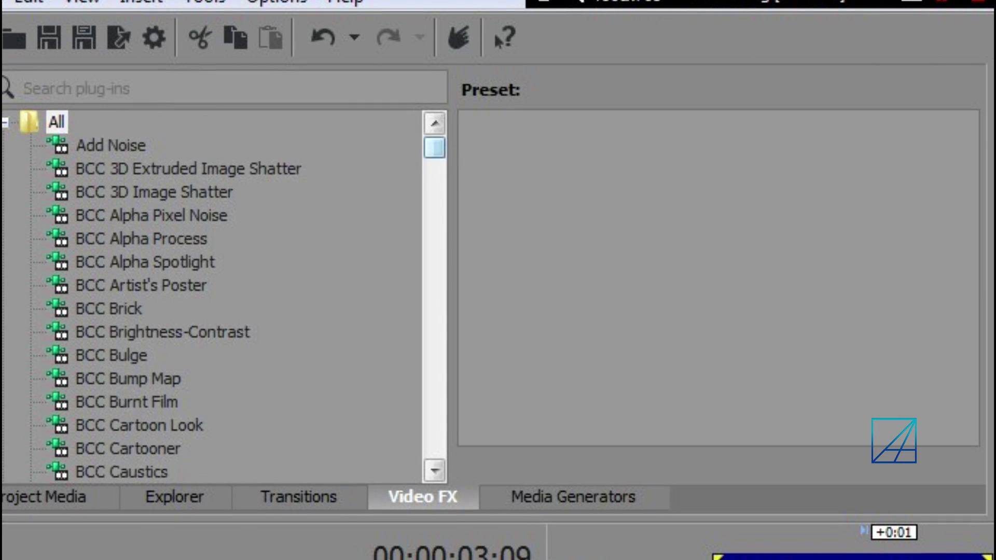
Locate the S_BlurMoCurves effect in the complete list of video plug-ins and select it
left_click_drag(257, 103, 257, 133)
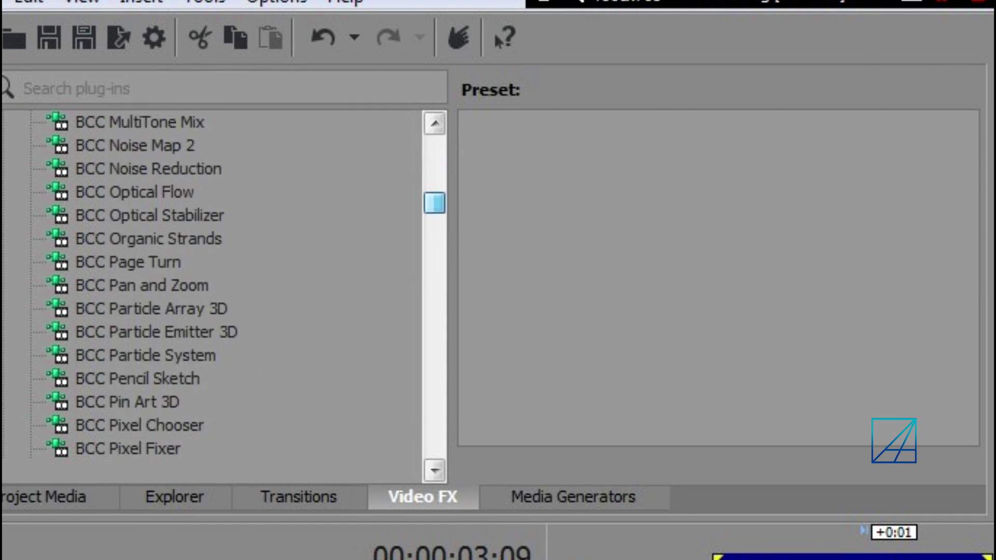
scroll(213, 296, "down", 20)
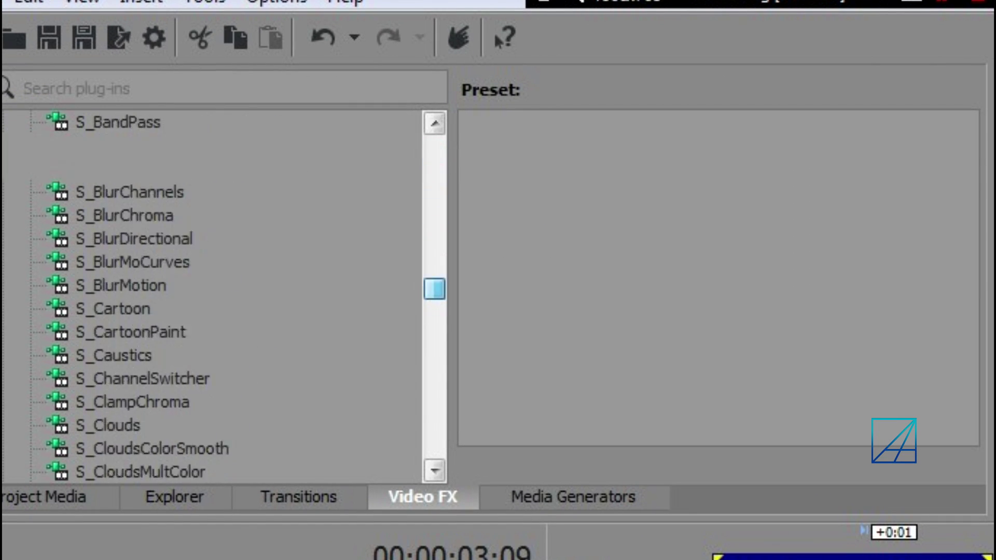
left_click_drag(434, 278, 434, 292)
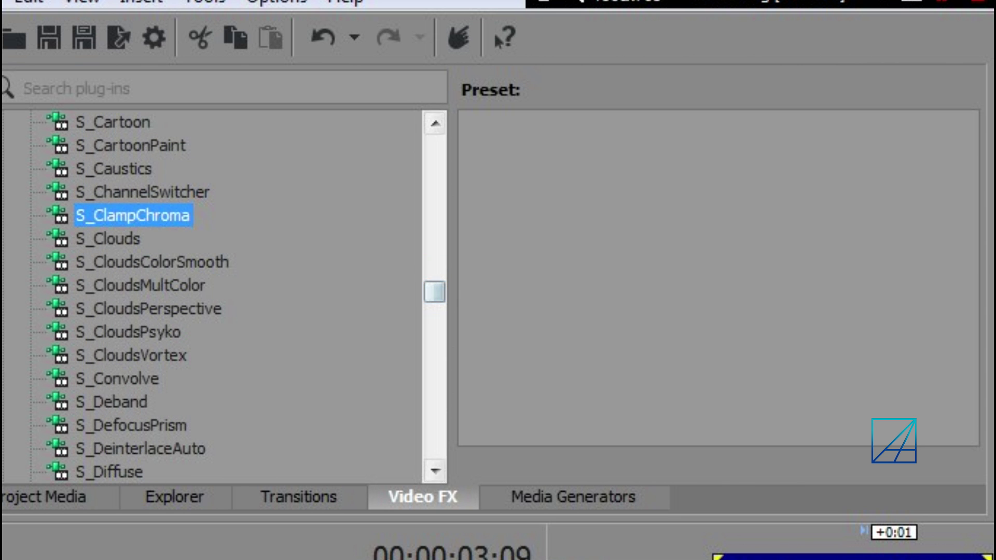
left_click(132, 215)
scroll(212, 296, "up", 4)
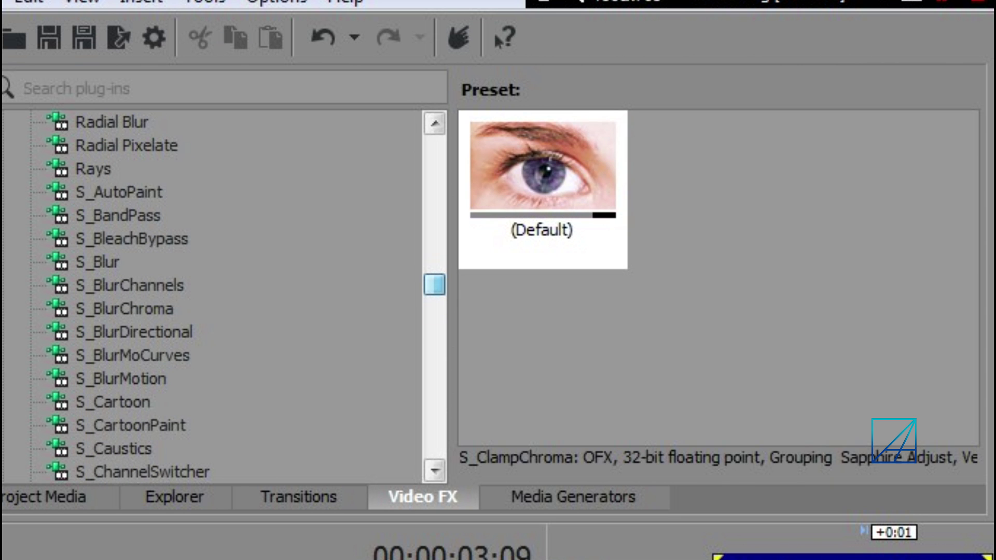
left_click(133, 355)
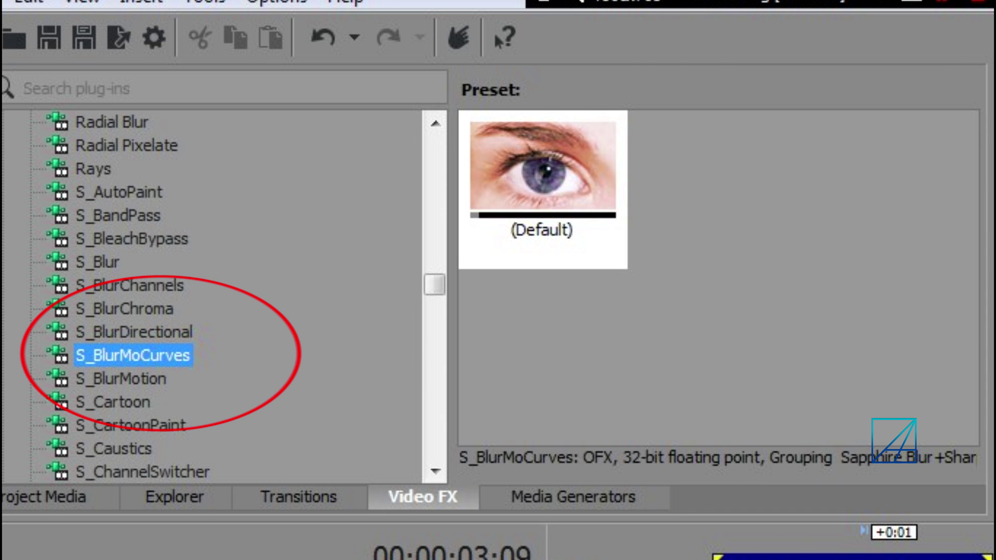
Locate the S_TimeWarpRGB effect in the plug-in list and select its default preset
left_click_drag(435, 284, 434, 386)
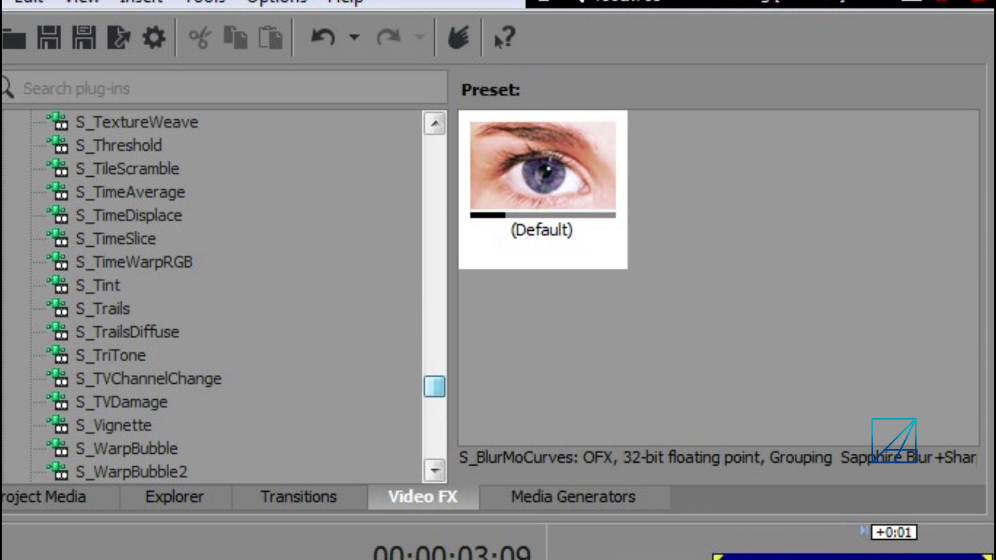
left_click(135, 262)
left_click(543, 169)
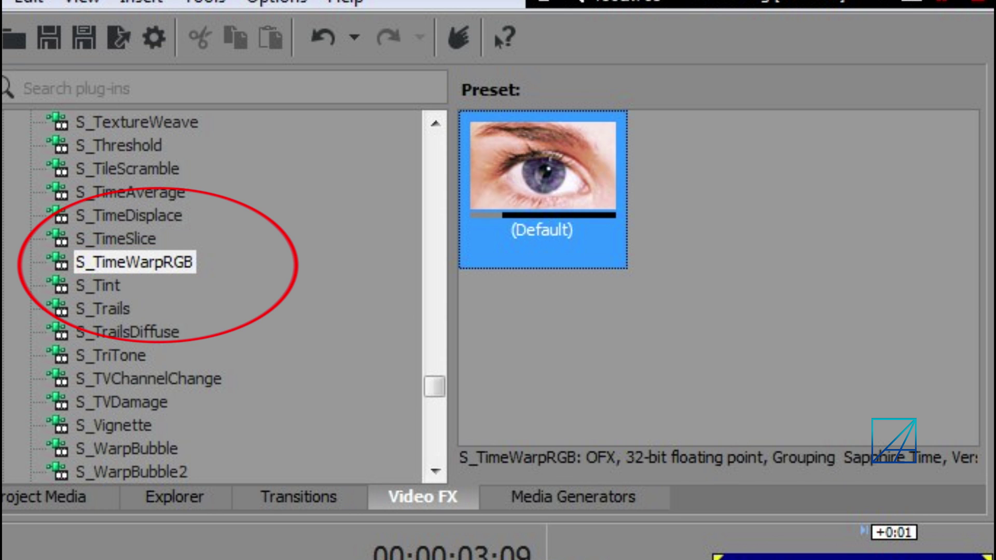
Find S_WarpFishEye further down the plug-in list and select it to preview its preset
scroll(218, 296, "down", 4)
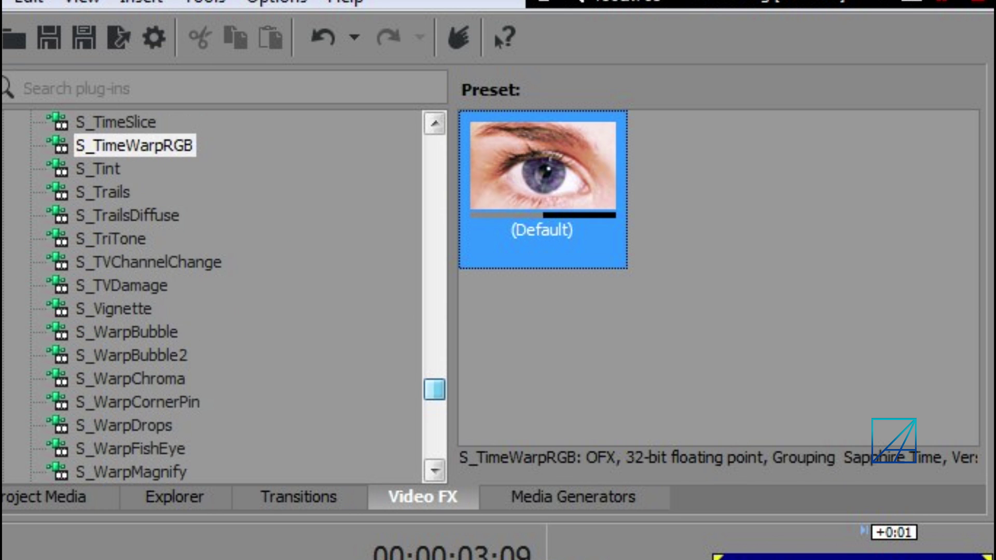
scroll(218, 295, "down", 3)
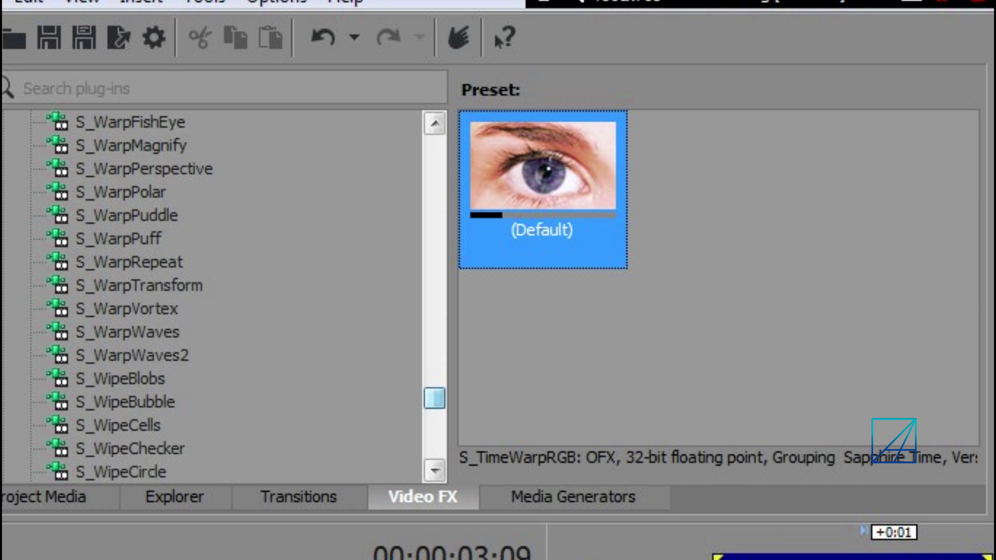
left_click(131, 122)
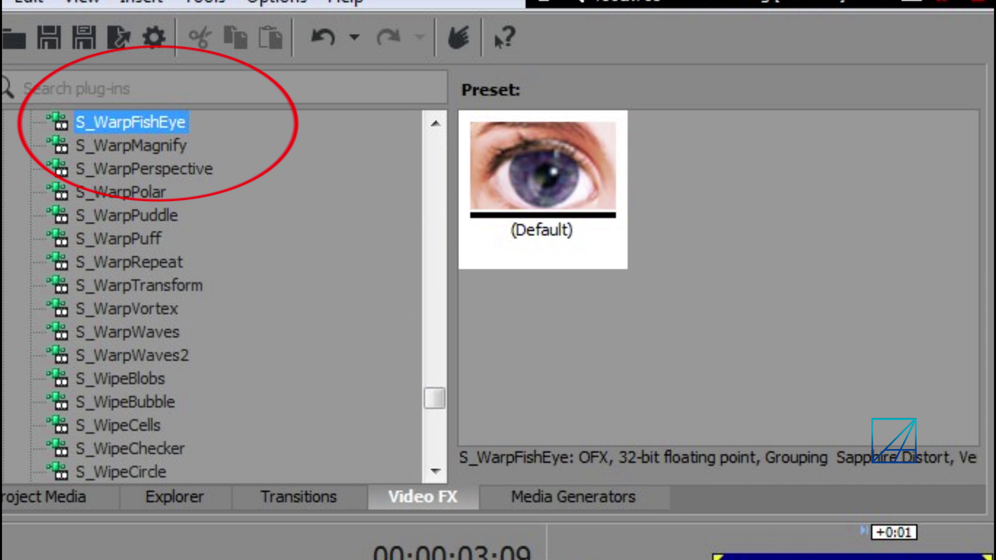
Find Brightness and Contrast in the VEGAS plug-in folder and select its default preset
scroll(218, 296, "up", 3)
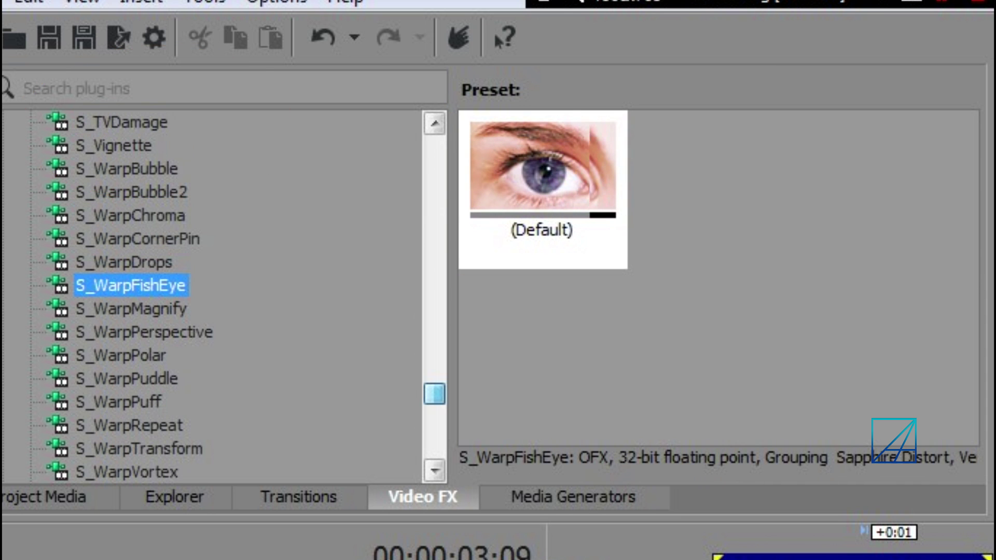
scroll(218, 295, "down", 10)
scroll(218, 296, "down", 15)
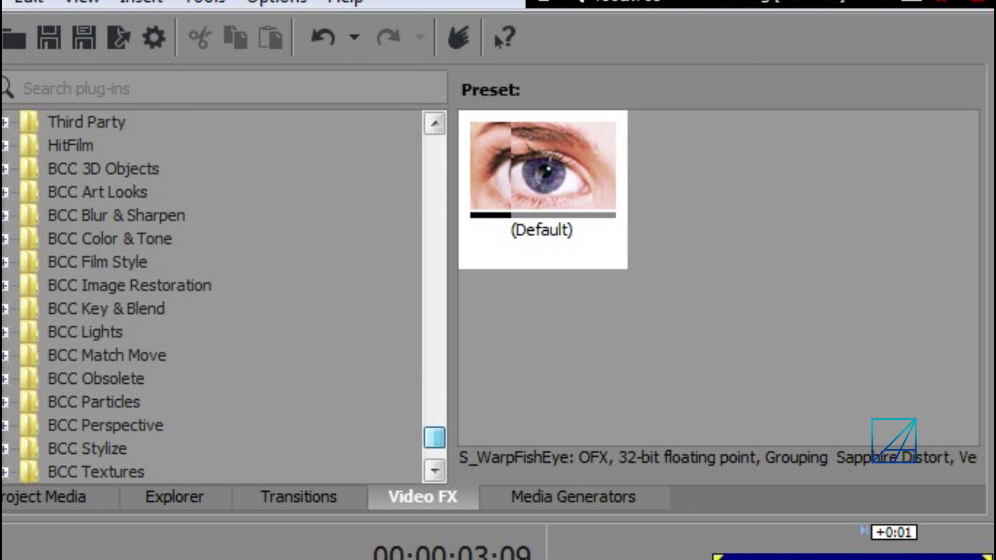
scroll(218, 295, "up", 12)
scroll(218, 295, "up", 6)
scroll(218, 296, "down", 16)
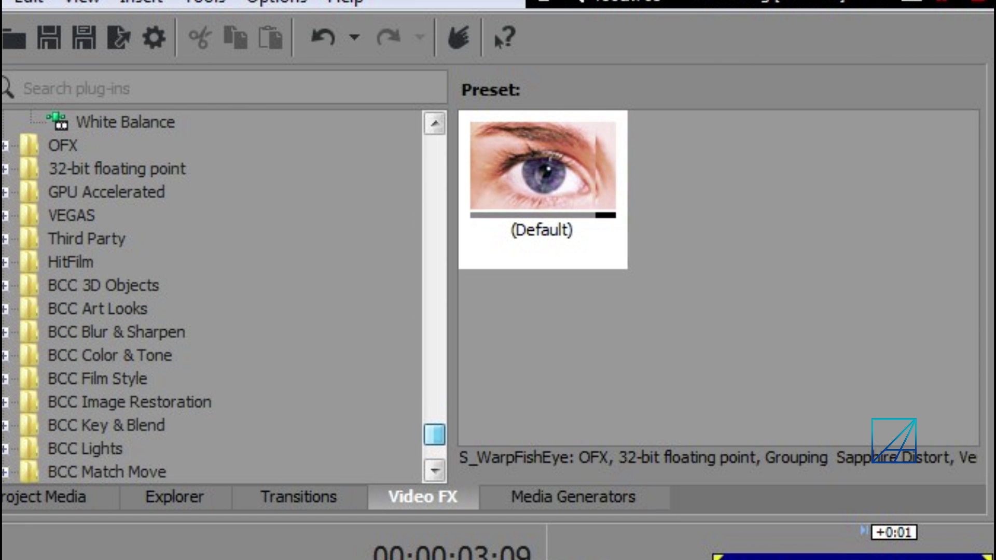
left_click(4, 215)
left_click(160, 356)
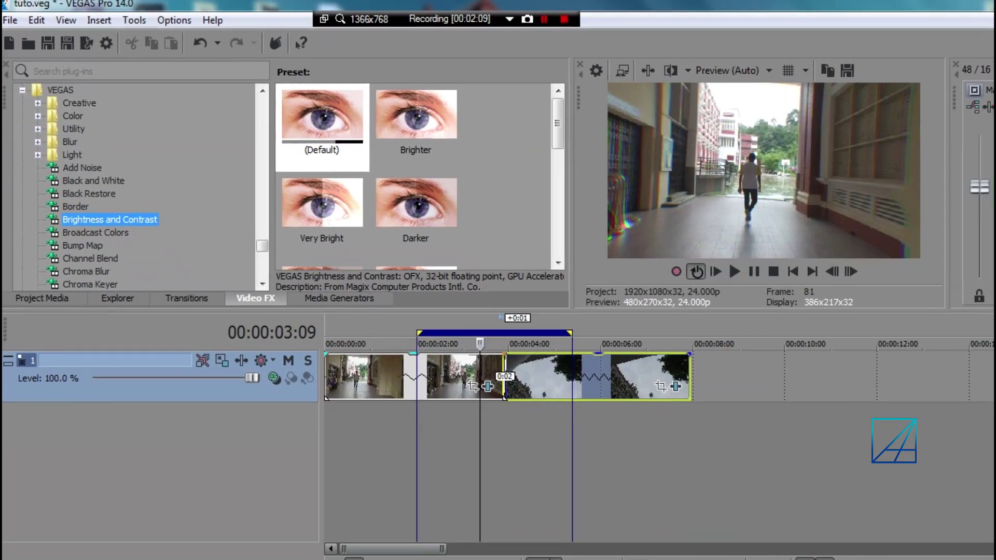
left_click(542, 171)
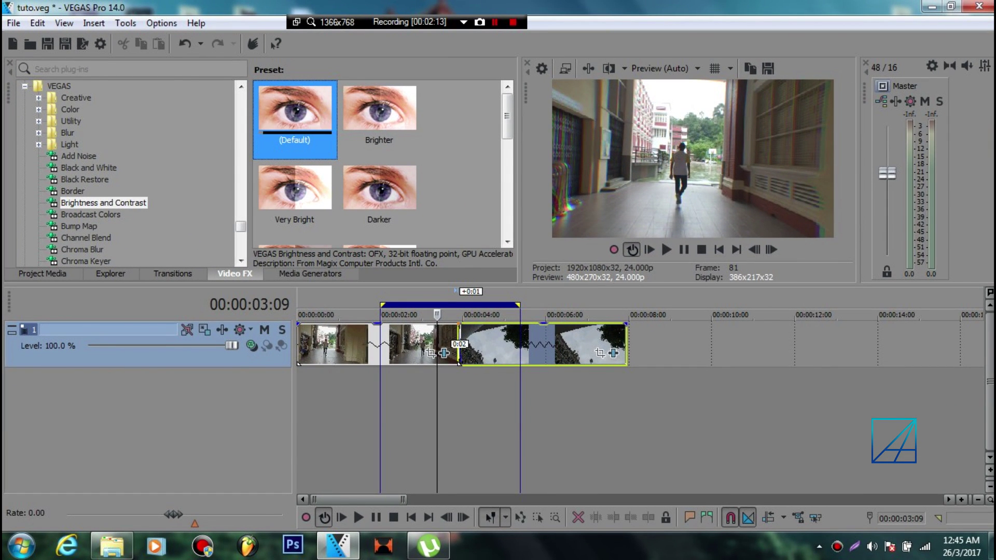
Show the S_BlurMoCurves settings in the first clip's effect chain, with the playhead at 00:00:03:14 on that clip
left_click_drag(296, 133, 441, 352)
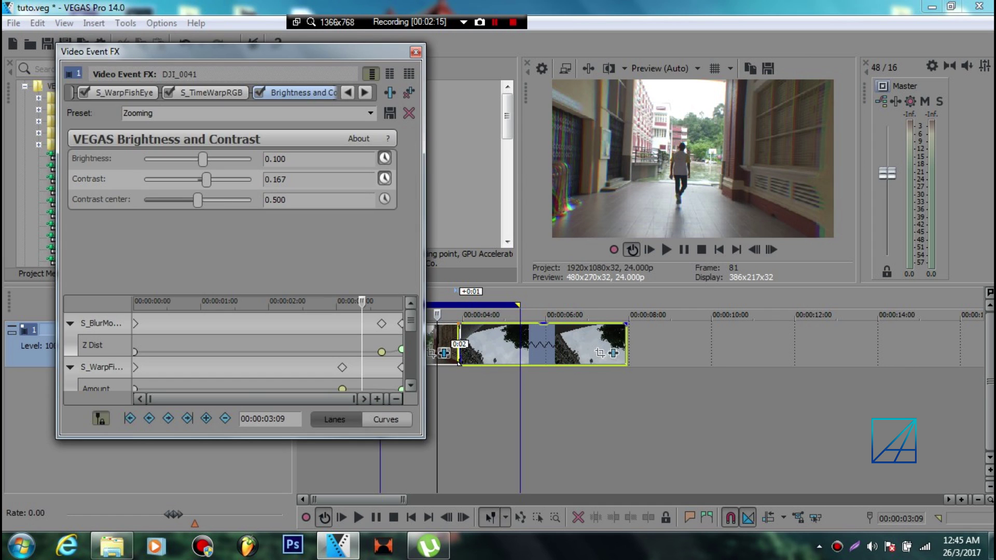
left_click(481, 343)
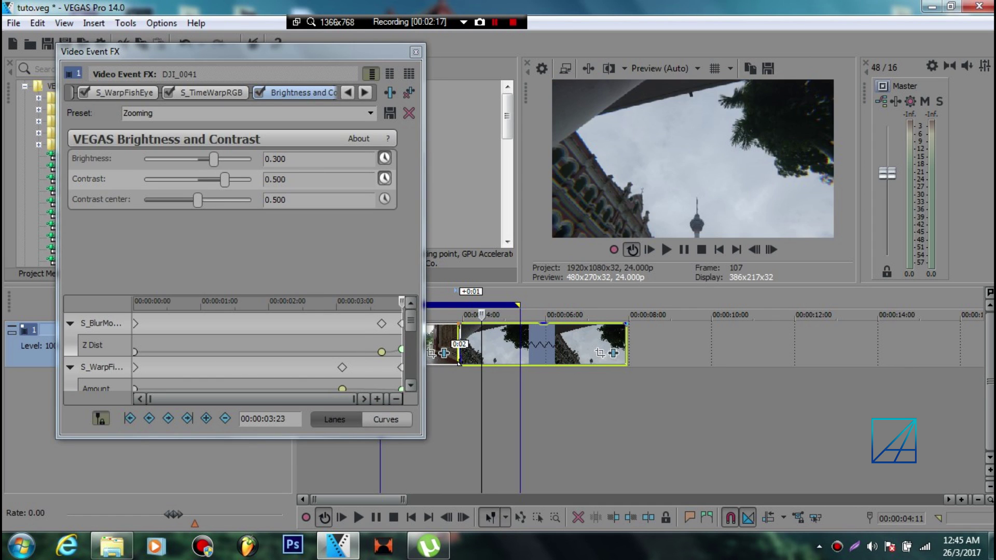
left_click(443, 338)
left_click(478, 340)
left_click(347, 92)
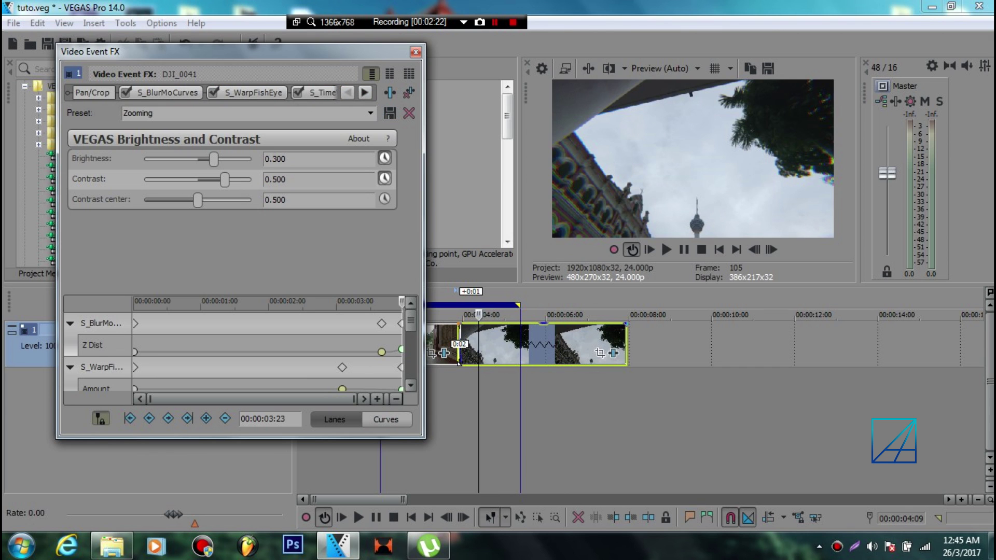
left_click(167, 92)
left_click(445, 338)
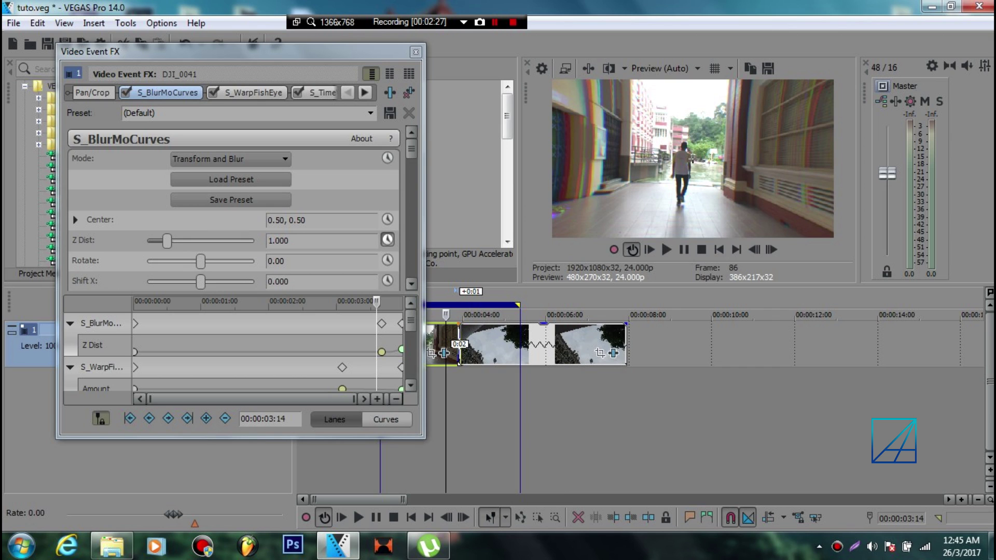
Step through the S_BlurMoCurves zoom frame by frame from 00:00:03:14 and stop on its last Z Dist keyframe at 00:00:03:23
key("Right")
key("Right")
key("Right")
key("Right")
key("Right")
key("Right")
key("Right")
key("Right")
key("Right")
key("Left")
key("Left")
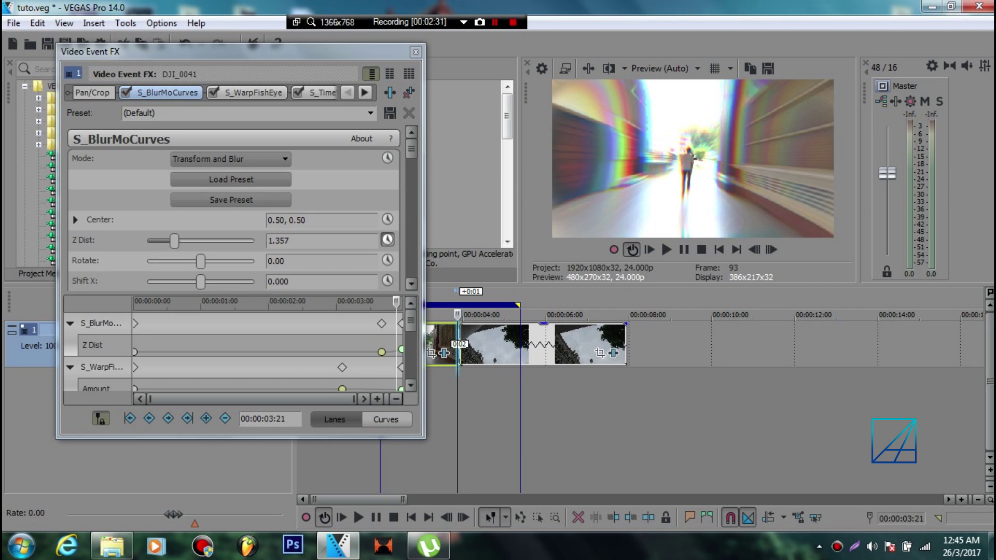
left_click_drag(395, 301, 401, 301)
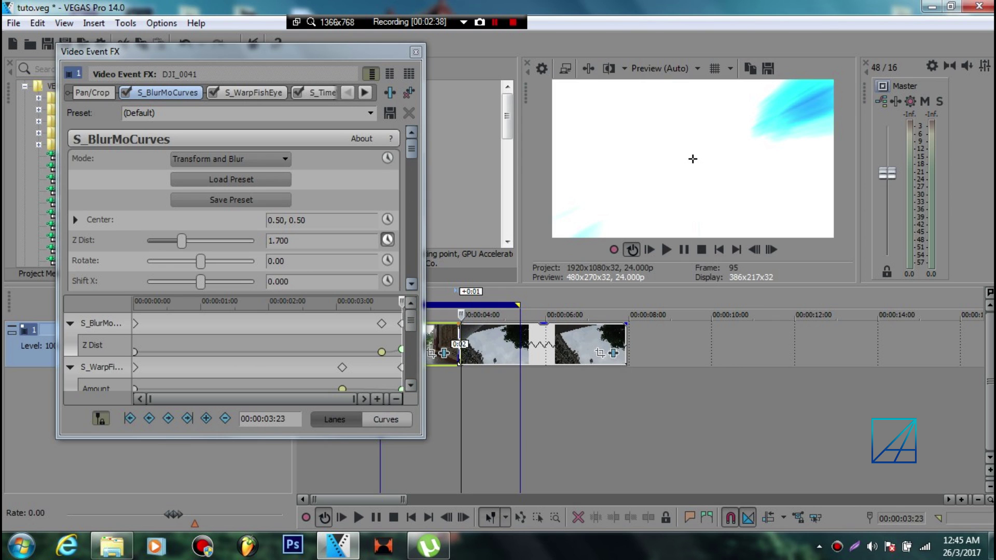
Inspect the Z Dist values and fade types of the S_BlurMoCurves keyframes at 00:00:03:15 and 00:00:03:23
scroll(234, 208, "down", 2)
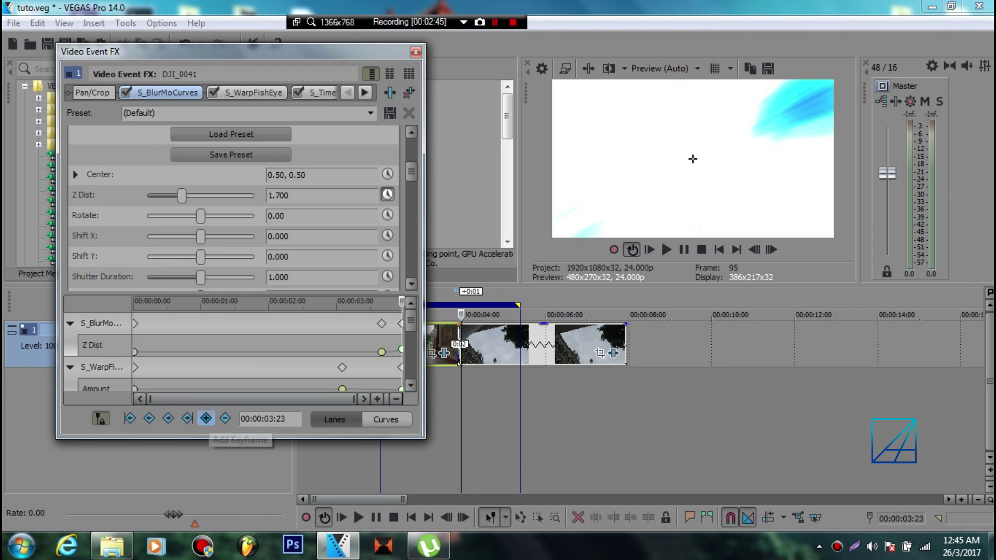
left_click(401, 349)
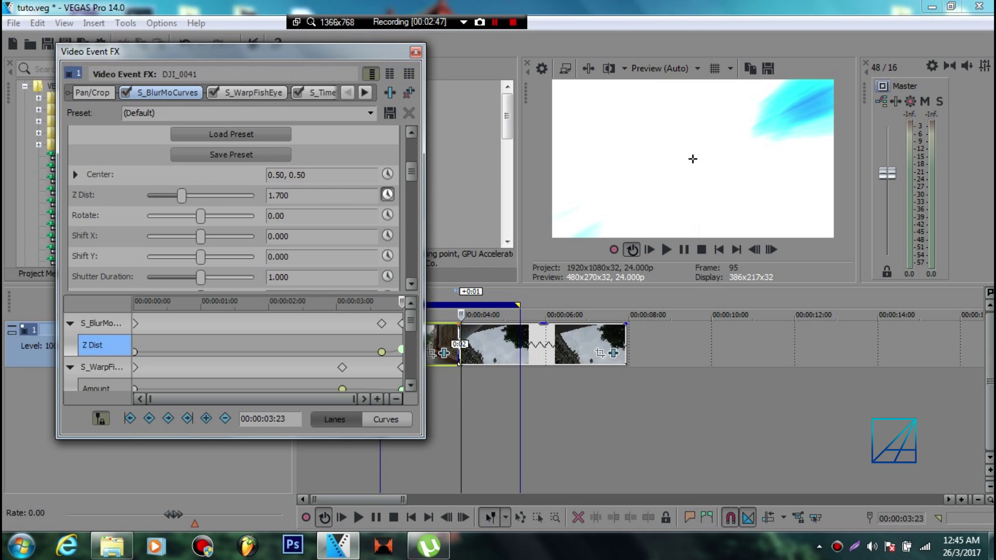
key("space")
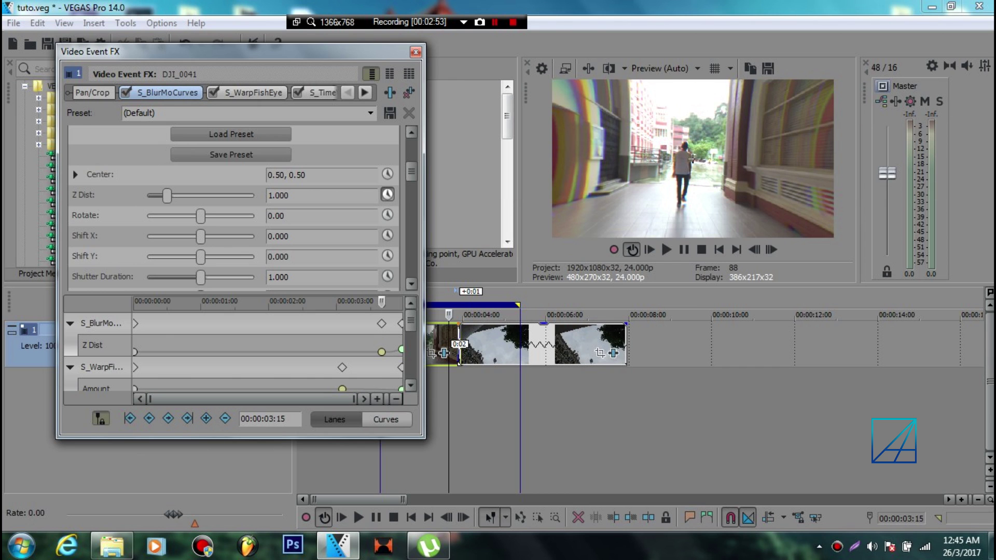
right_click(381, 352)
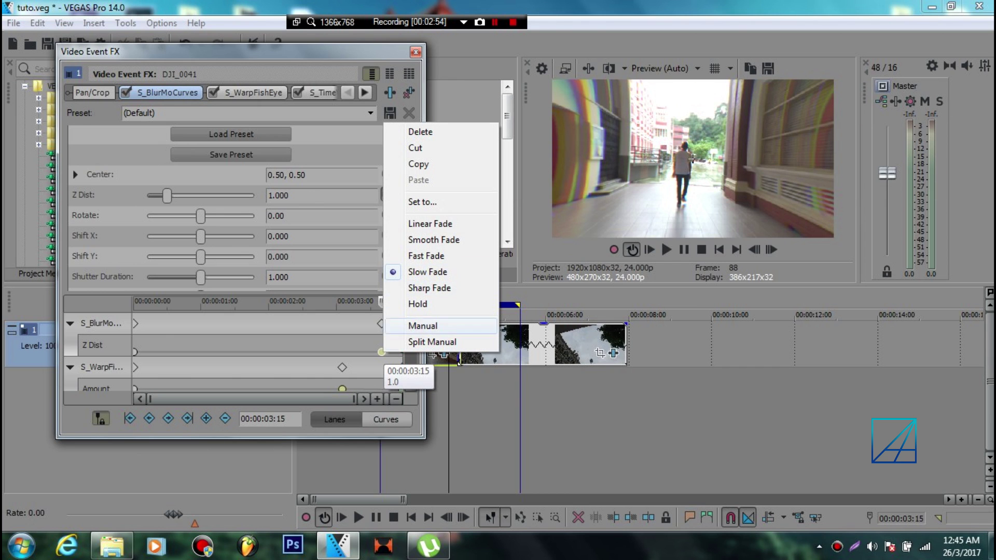
left_click(383, 354)
left_click(401, 349)
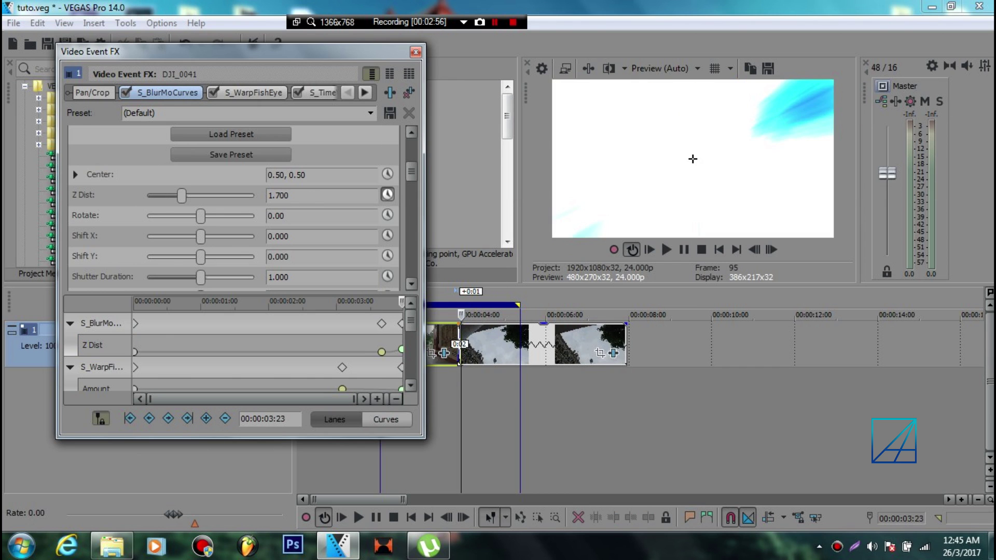
right_click(401, 349)
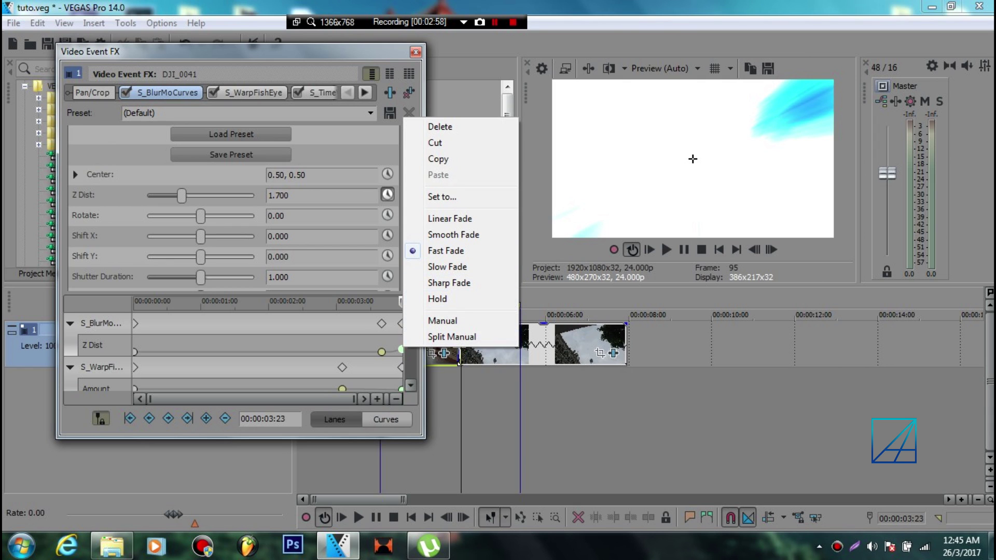
left_click(401, 350)
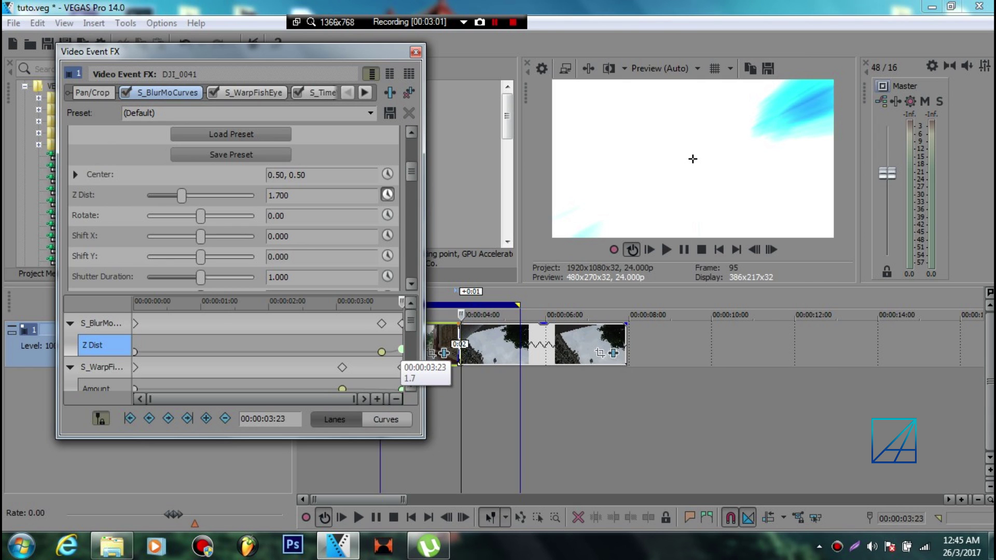
double_click(279, 195)
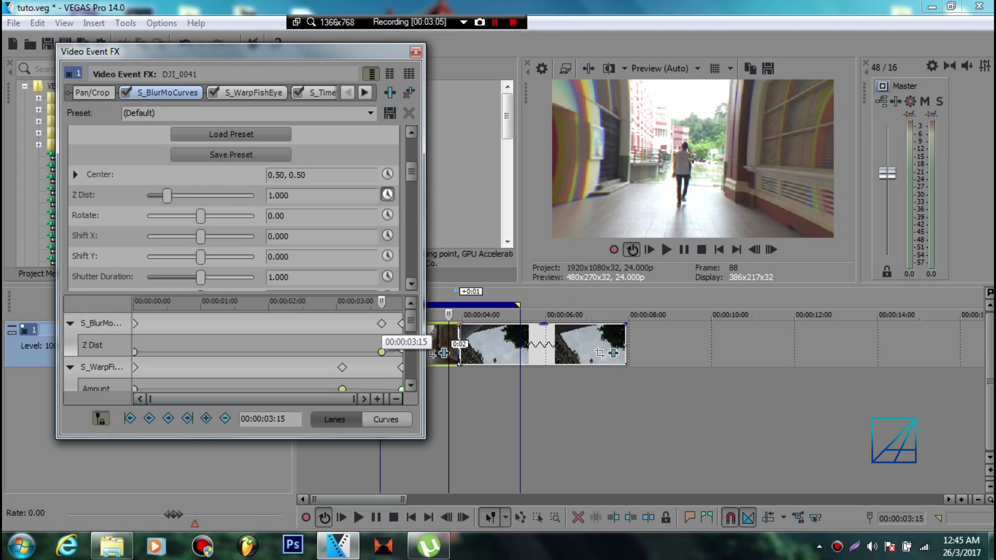
Review the Wrap X and Wrap Y options of S_BlurMoCurves with the playhead at 00:00:03:21
left_click_drag(381, 329, 396, 329)
left_click_drag(411, 171, 411, 254)
left_click(230, 199)
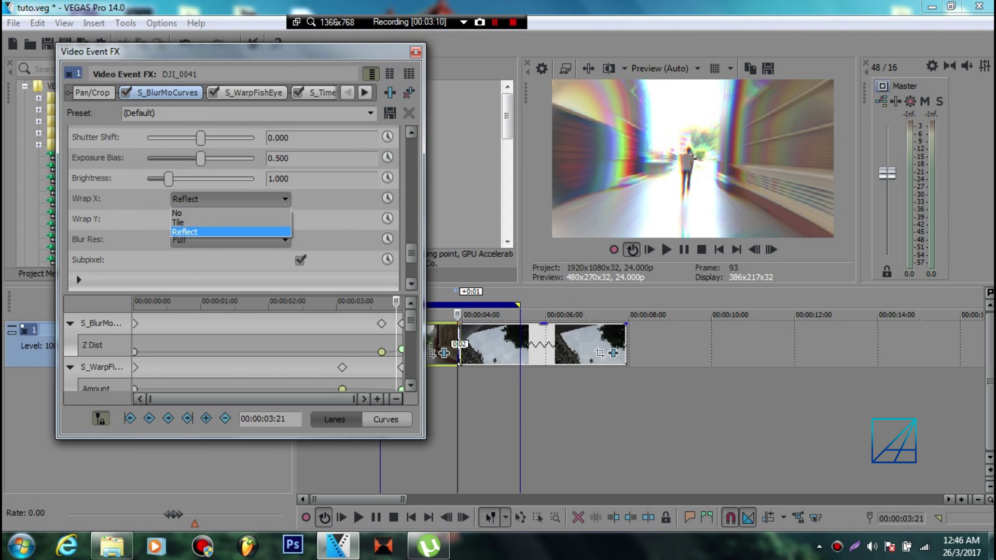
left_click(231, 199)
left_click(230, 219)
left_click(230, 219)
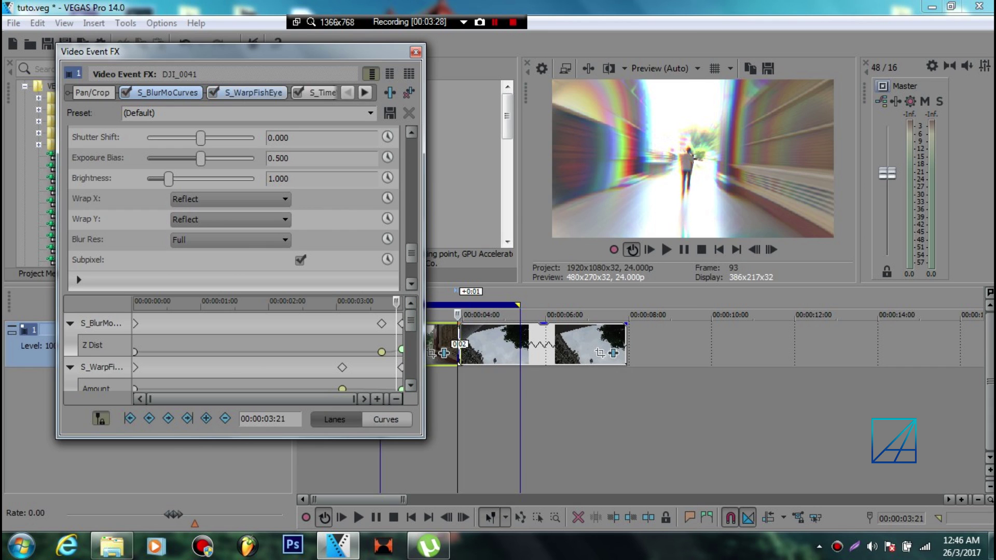
Show the main S_WarpFishEye settings with the playhead at 00:00:03:03, beside the middle Amount keyframe
left_click(253, 92)
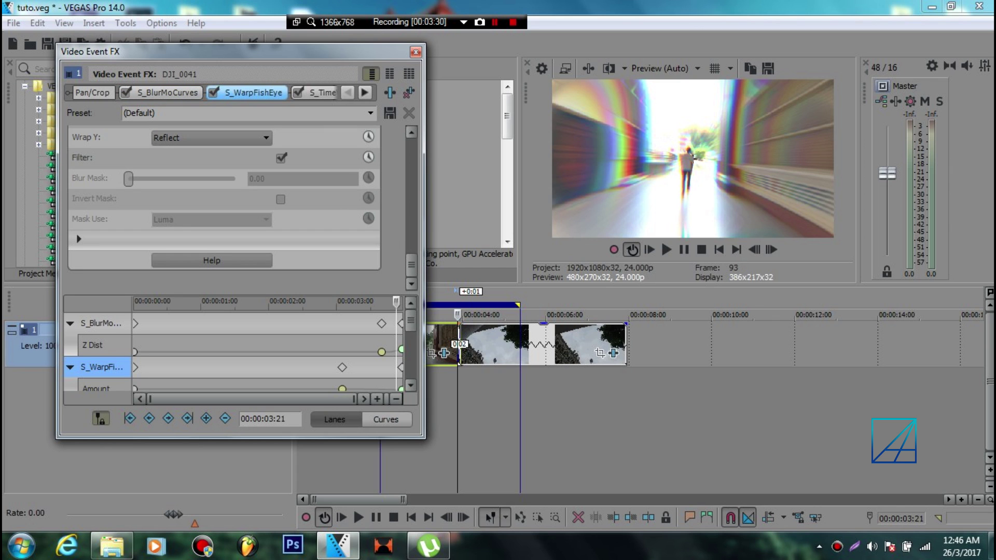
left_click(349, 302)
left_click(346, 302)
left_click_drag(411, 265, 411, 149)
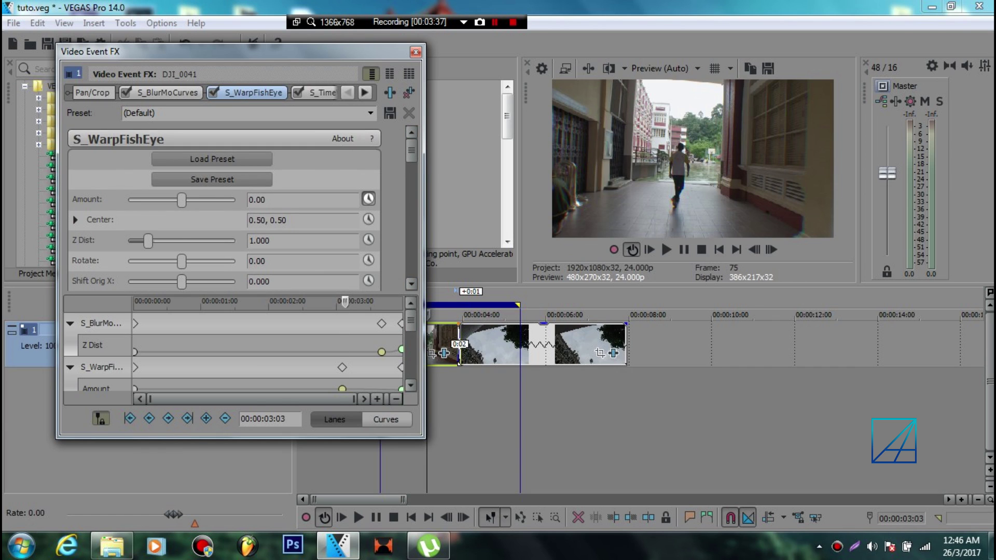
left_click(207, 113)
key("Return")
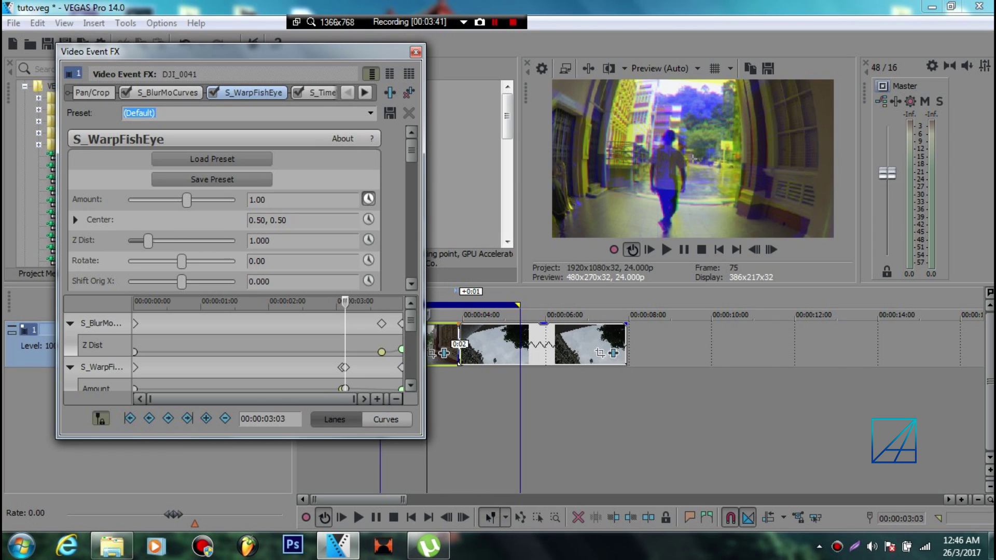
double_click(258, 200)
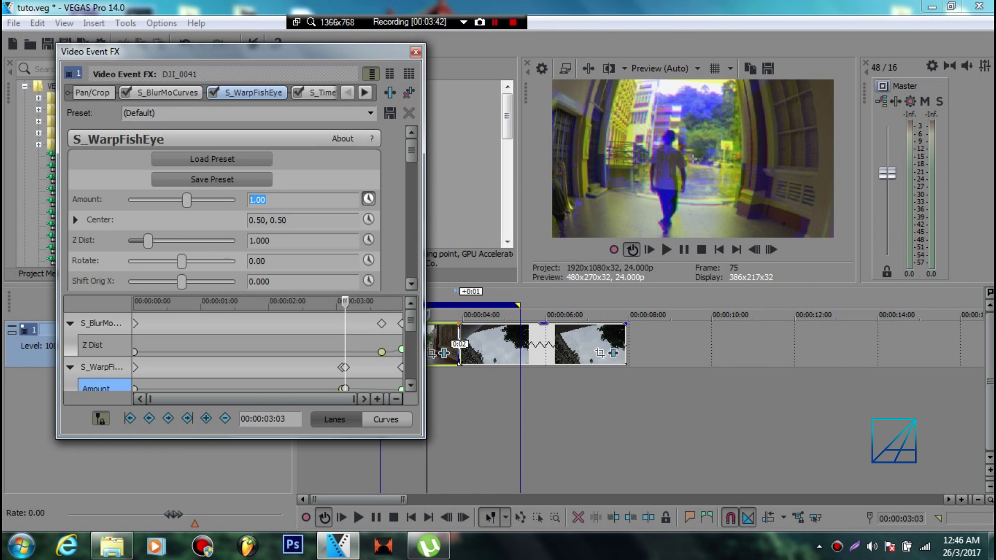
key("Return")
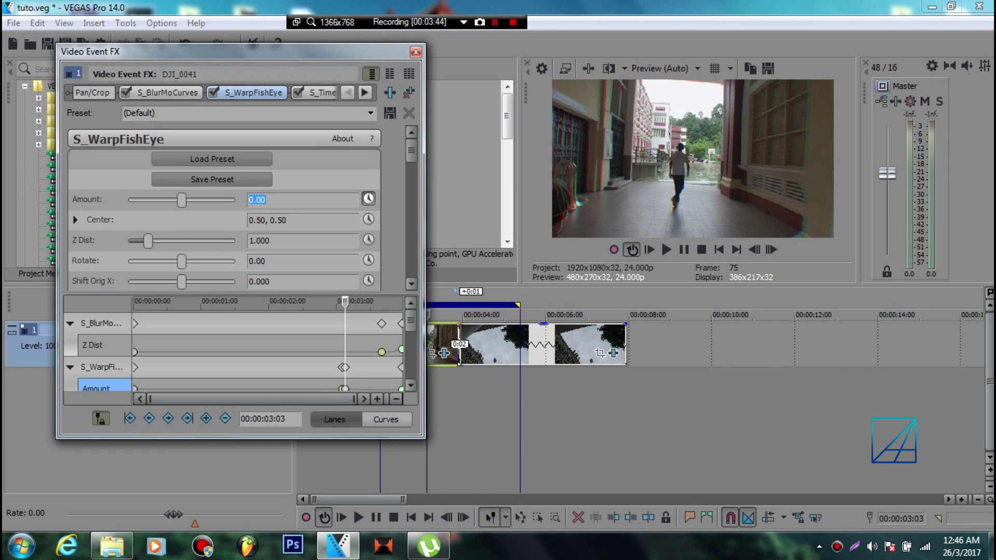
left_click_drag(410, 321, 411, 343)
left_click(341, 345)
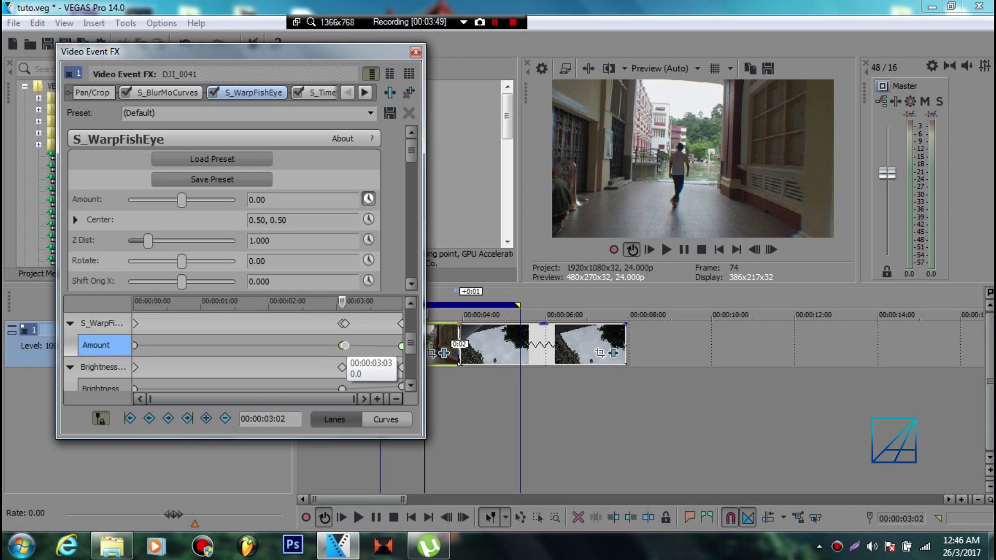
left_click_drag(345, 346, 351, 346)
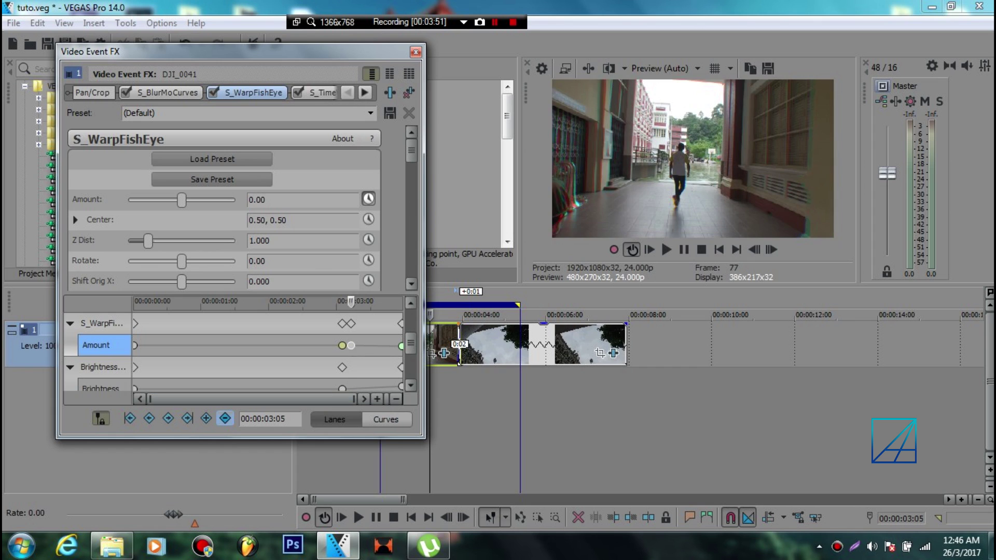
left_click(225, 418)
Examine the S_WarpFishEye Amount keyframe at 00:00:03:02 and compare its timing with the Z Dist keyframe at 00:00:03:15
left_click(342, 346)
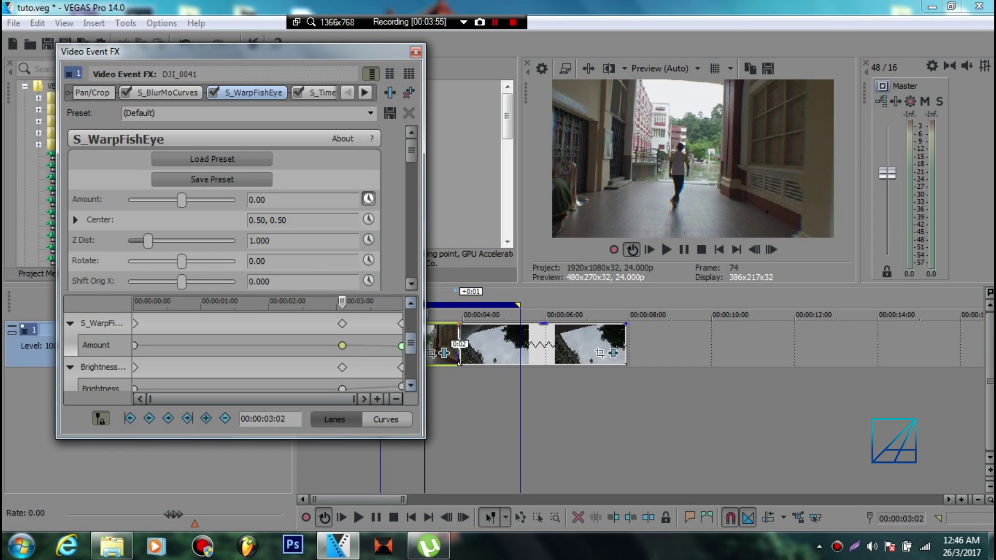
left_click_drag(410, 343, 410, 332)
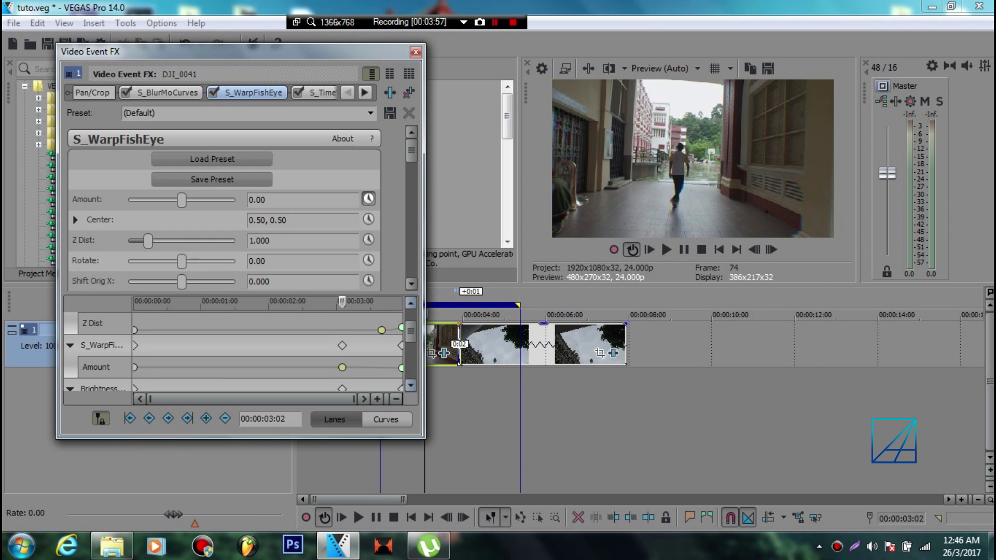
left_click_drag(340, 357, 382, 358)
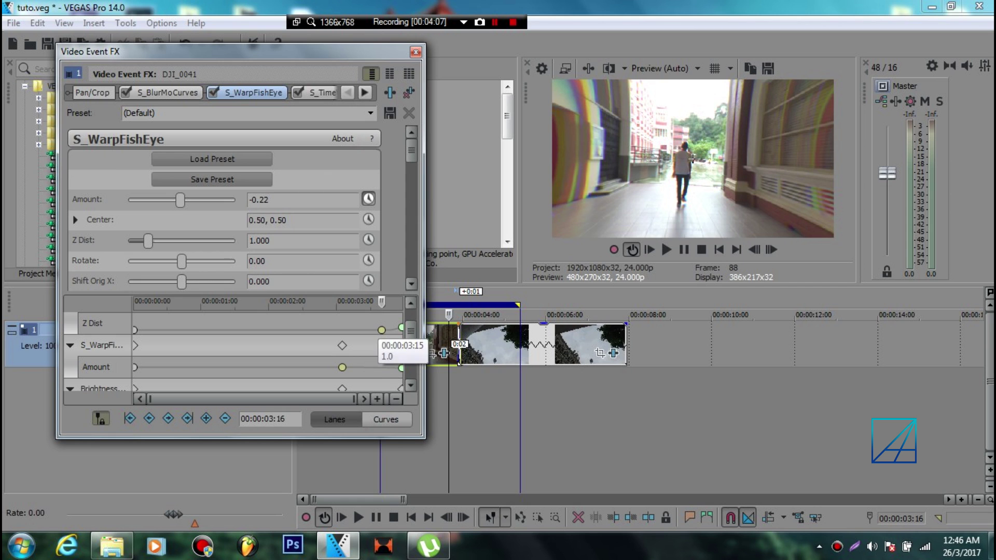
left_click_drag(382, 357, 342, 358)
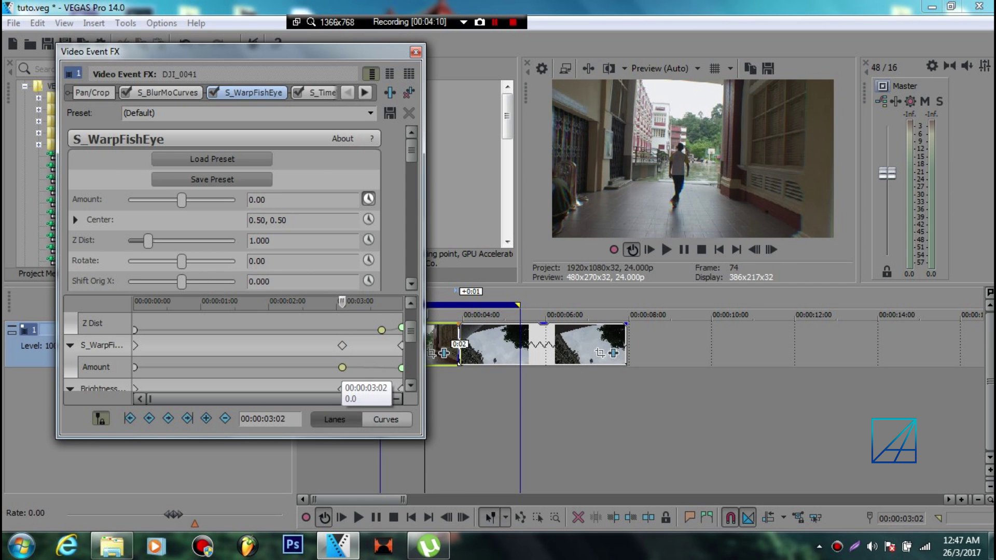
right_click(342, 367)
left_click(342, 367)
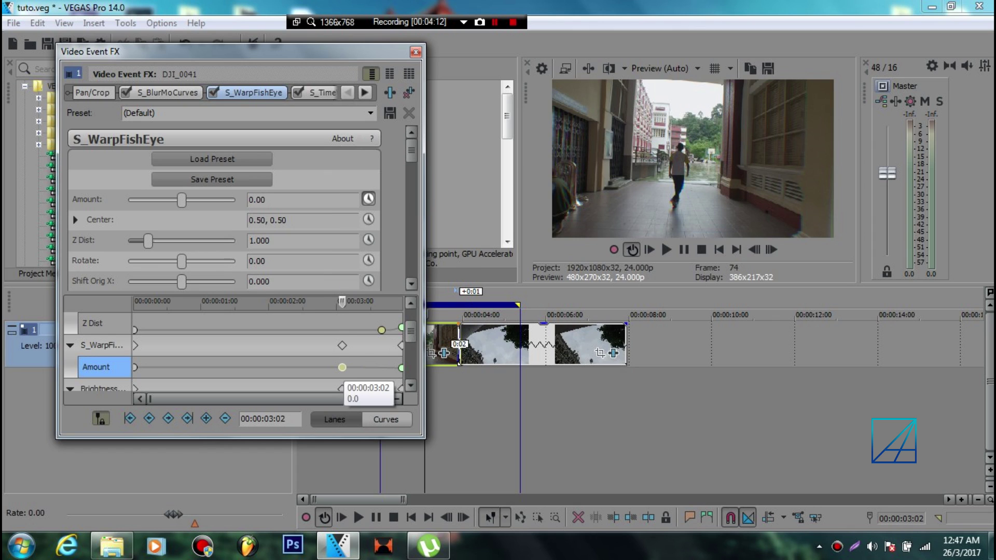
Inspect the value and fade type of the last S_WarpFishEye Amount keyframe at 00:00:03:23
left_click(401, 367)
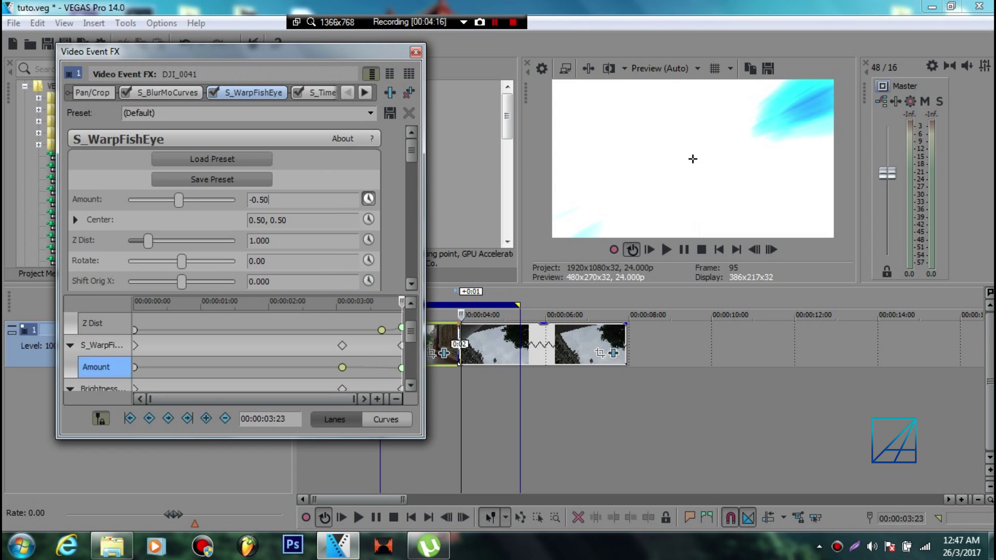
double_click(258, 200)
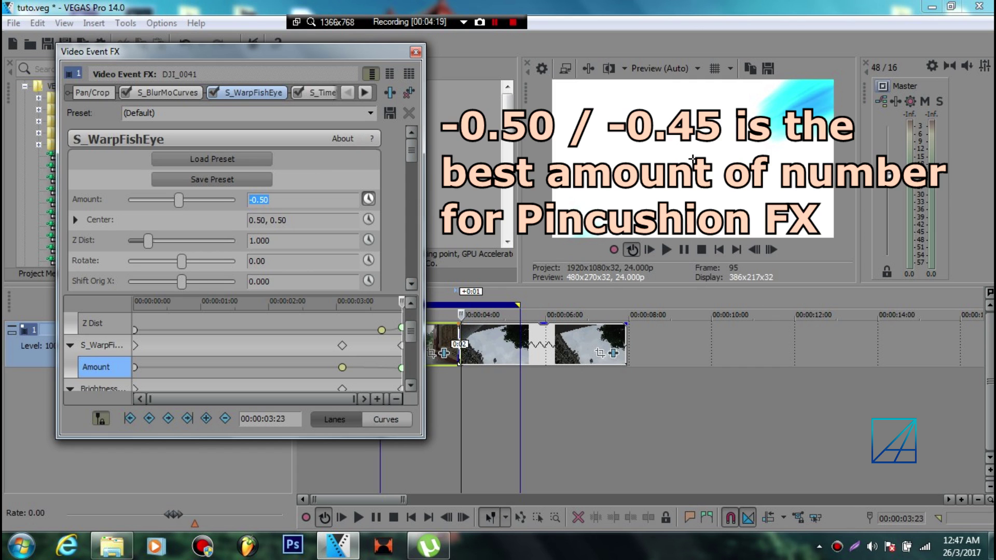
right_click(401, 367)
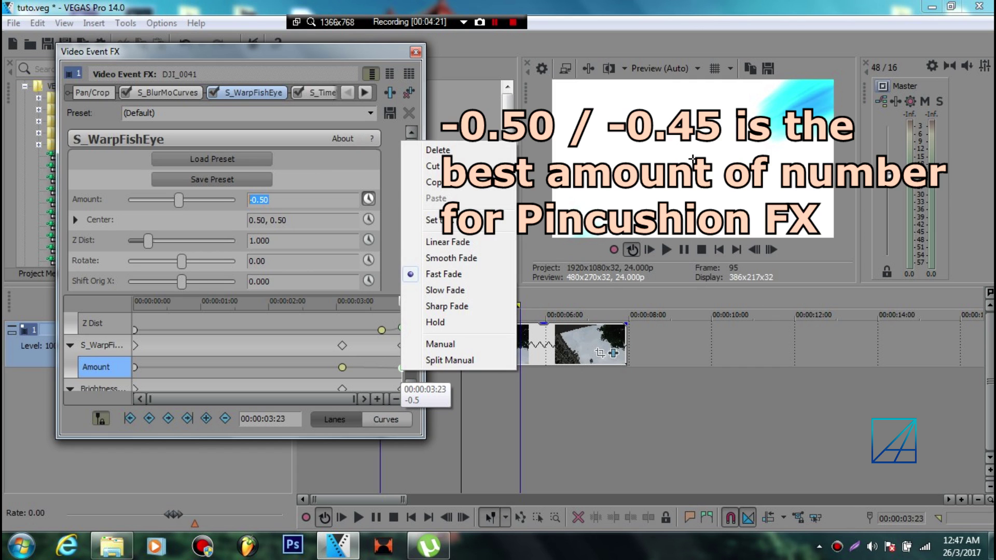
left_click(410, 385)
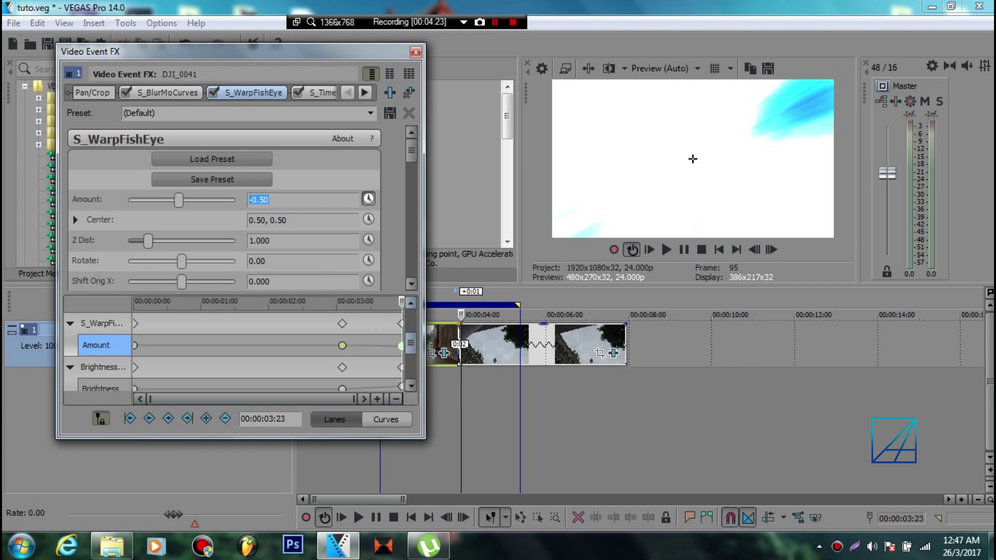
Show the Brightness and Contrast settings at 00:00:03:23 and look over the effect's keyframe lanes
left_click(410, 385)
left_click(410, 385)
left_click(365, 93)
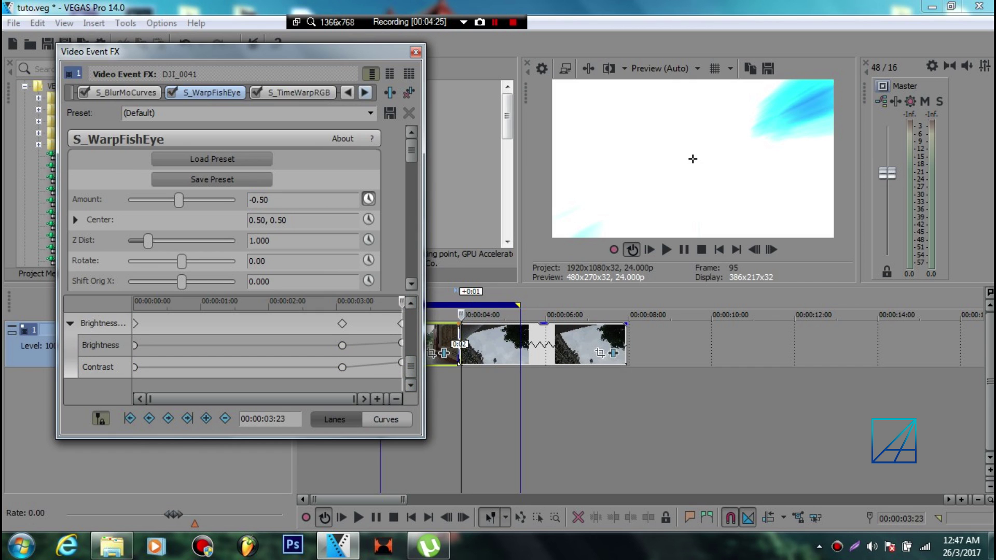
left_click(365, 92)
left_click(302, 93)
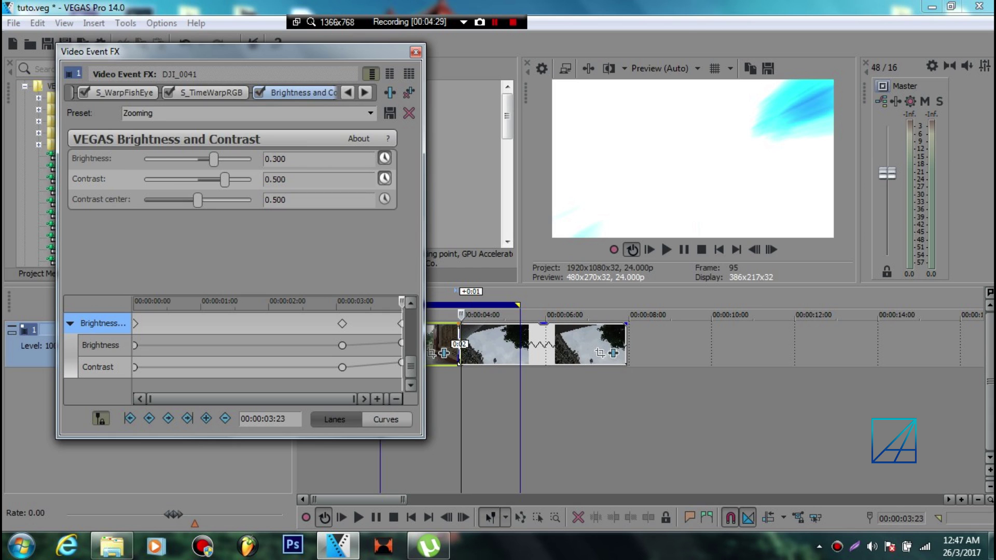
left_click(411, 303)
left_click(410, 303)
left_click(411, 386)
left_click(410, 385)
scroll(239, 352, "up", 1)
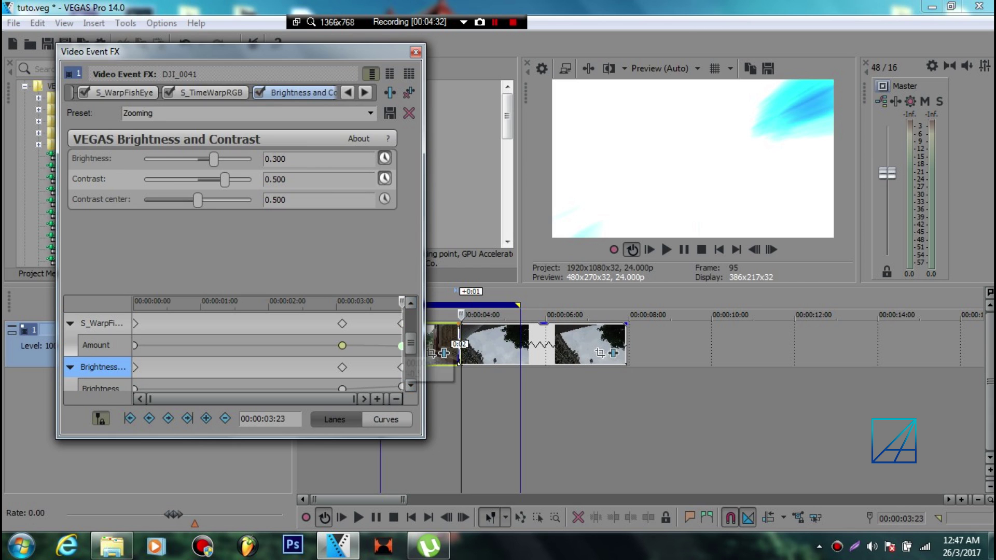
Compare the S_WarpFishEye Amount keyframe at 00:00:03:02 with the Brightness and Contrast keyframe lanes, scrubbing back to about 00:00:02:17
left_click(102, 324)
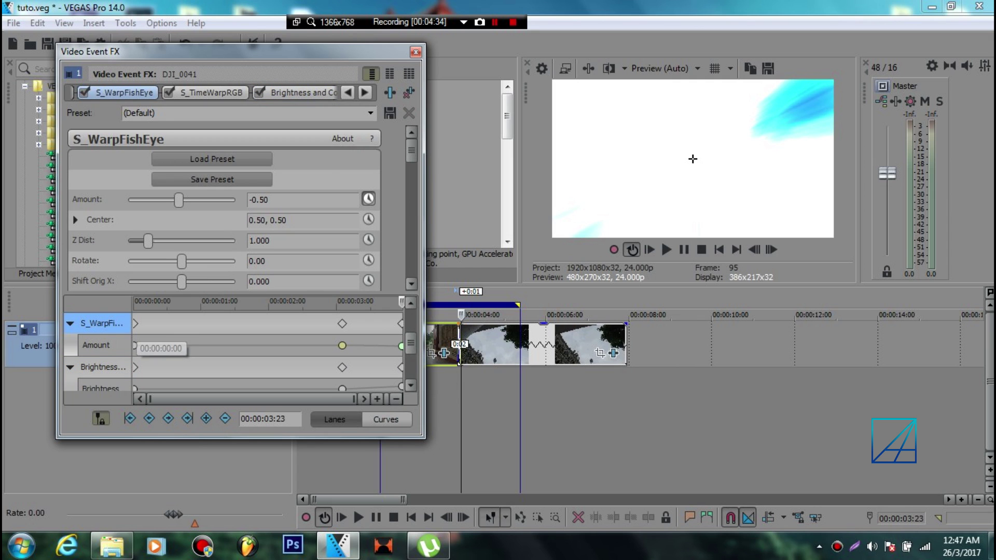
left_click(342, 345)
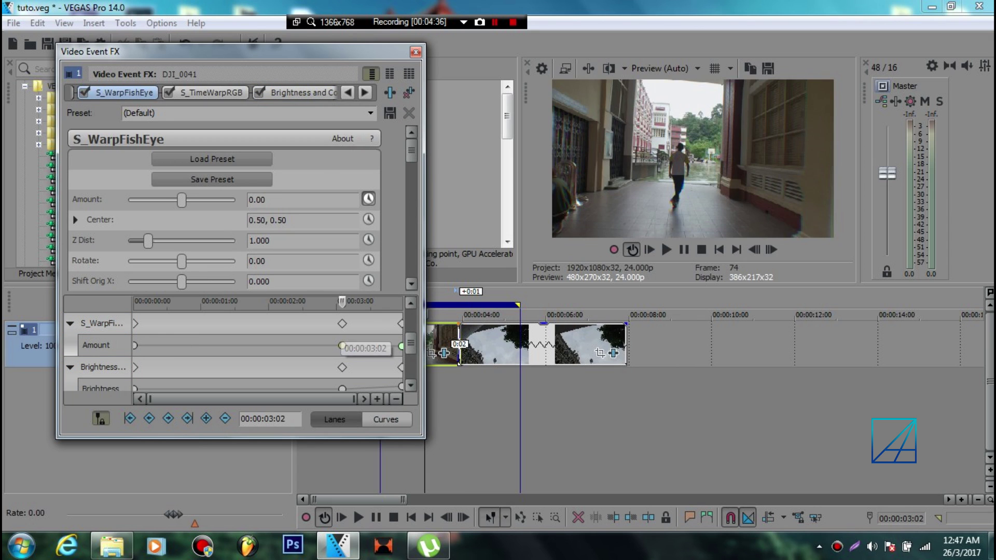
left_click(358, 340)
scroll(234, 353, "down", 2)
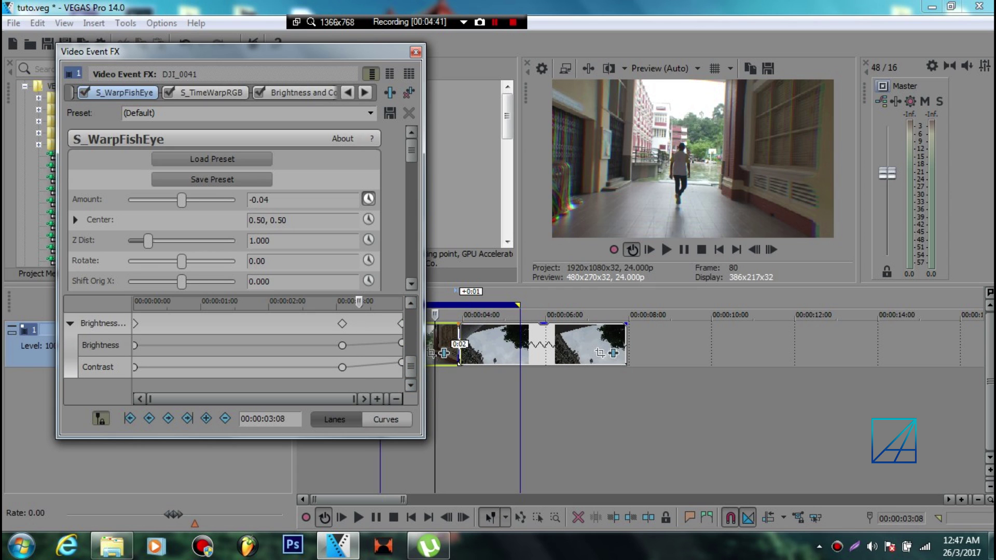
left_click_drag(358, 354, 309, 353)
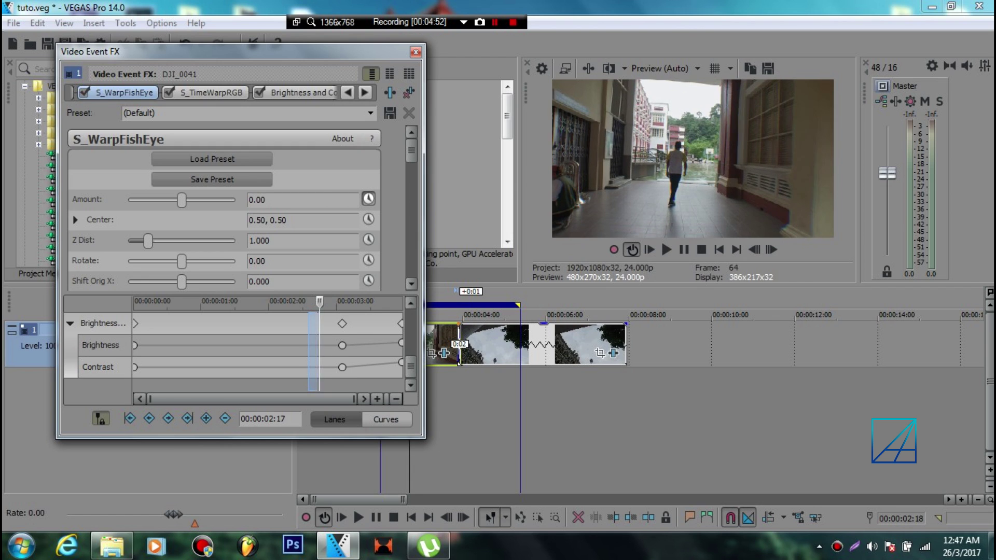
Inspect the Brightness and Contrast values at the 00:00:03:02 and 00:00:03:23 keyframes, and close the clip's effects window
left_click(342, 323)
left_click(302, 93)
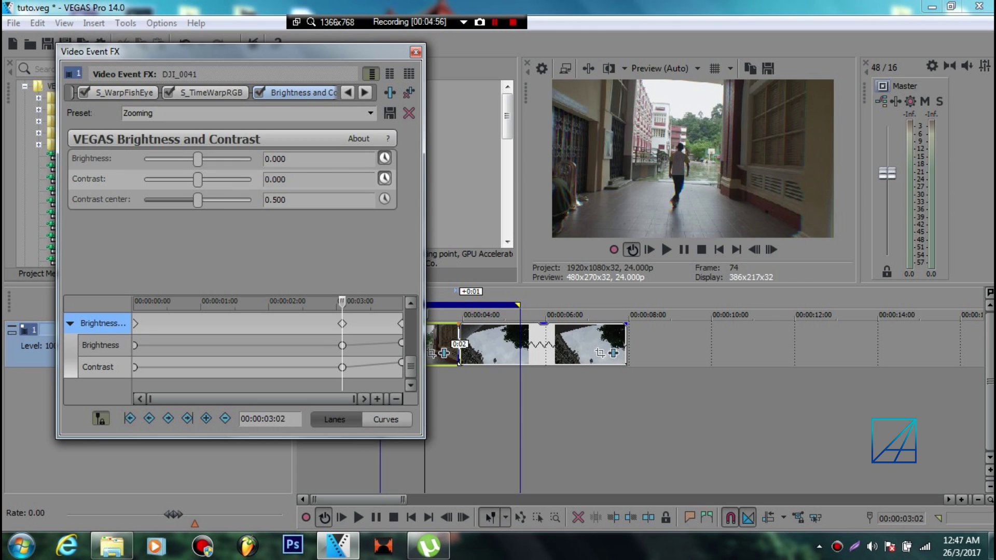
left_click_drag(343, 353, 402, 354)
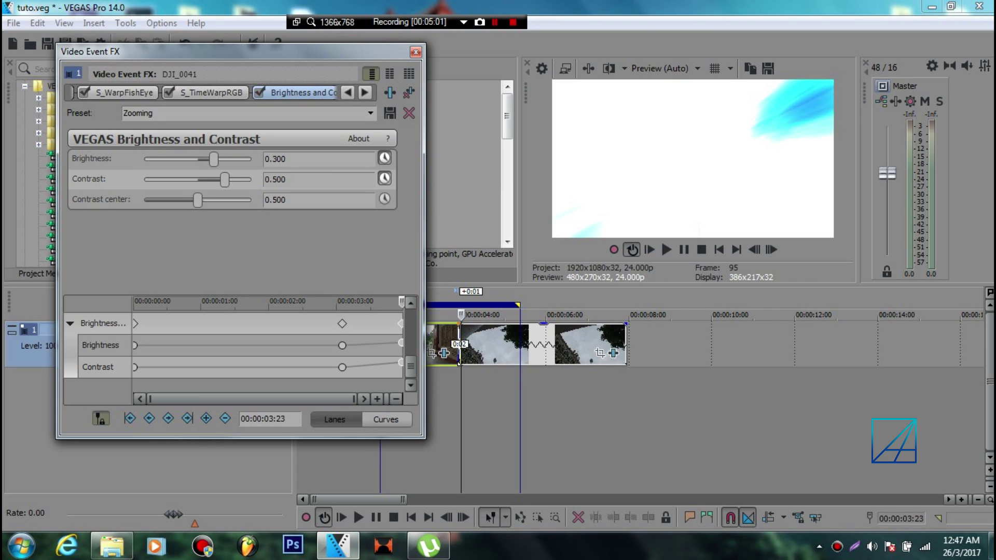
left_click(288, 159)
left_click(288, 180)
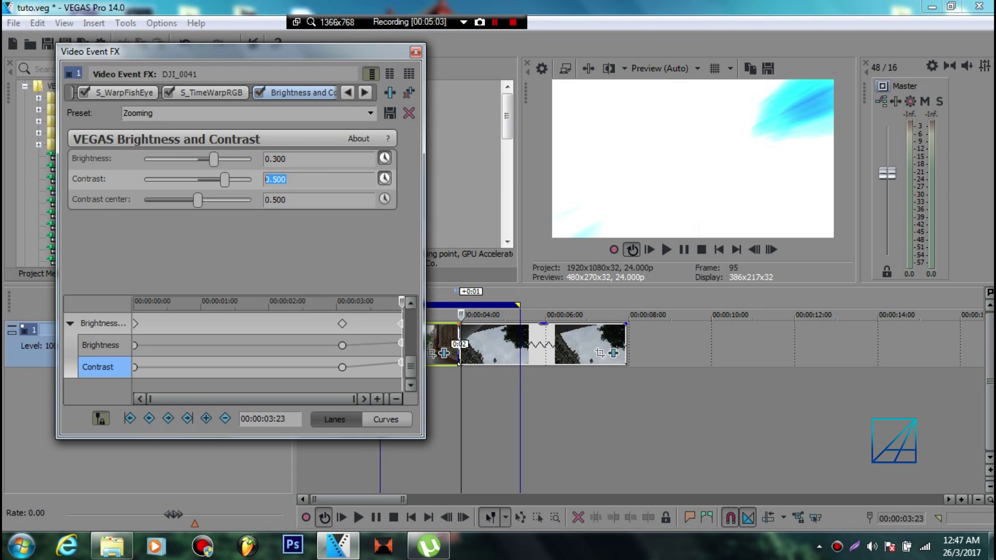
key("Escape")
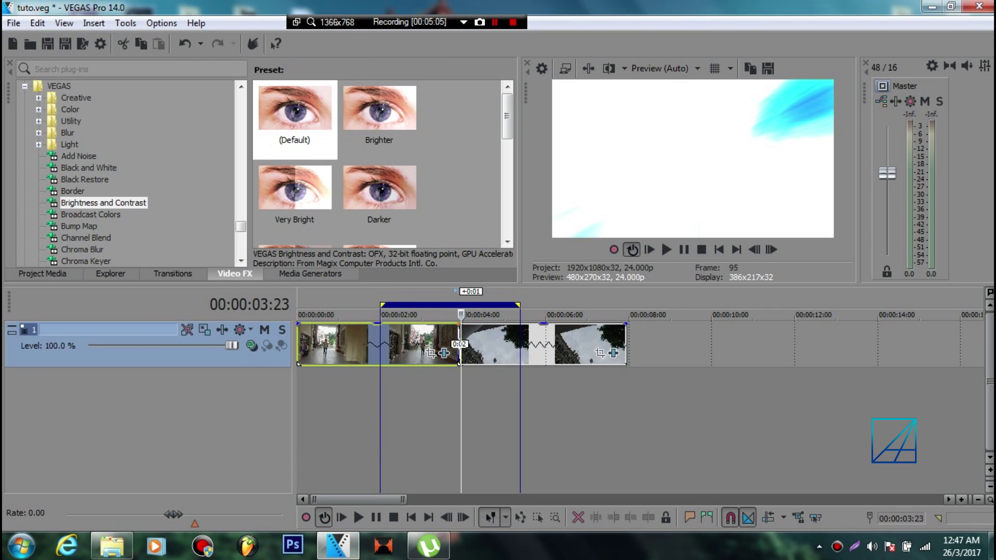
Set the loop region around the transition from 00:00:02:13 to 00:00:05:00
left_click(441, 342)
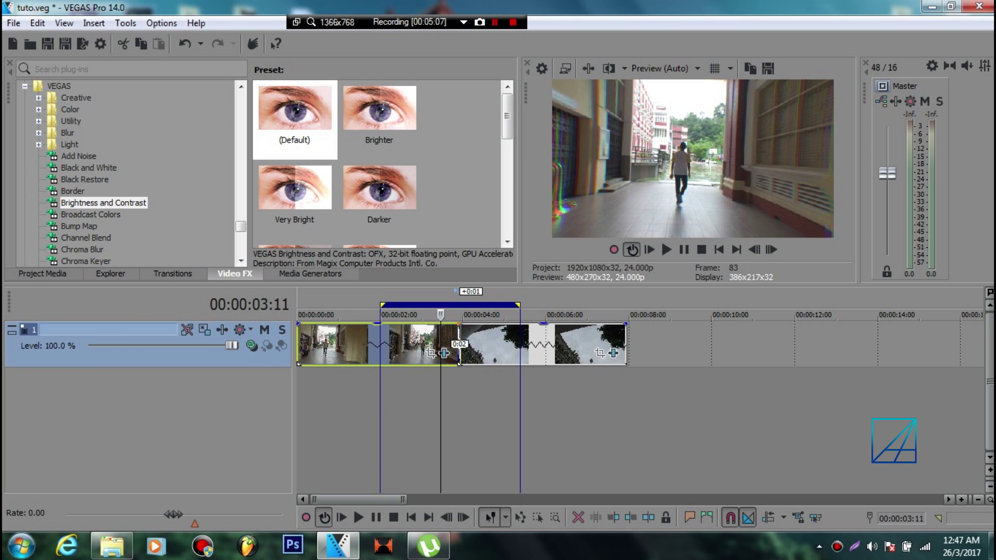
left_click_drag(441, 315, 402, 315)
left_click_drag(403, 314, 504, 314)
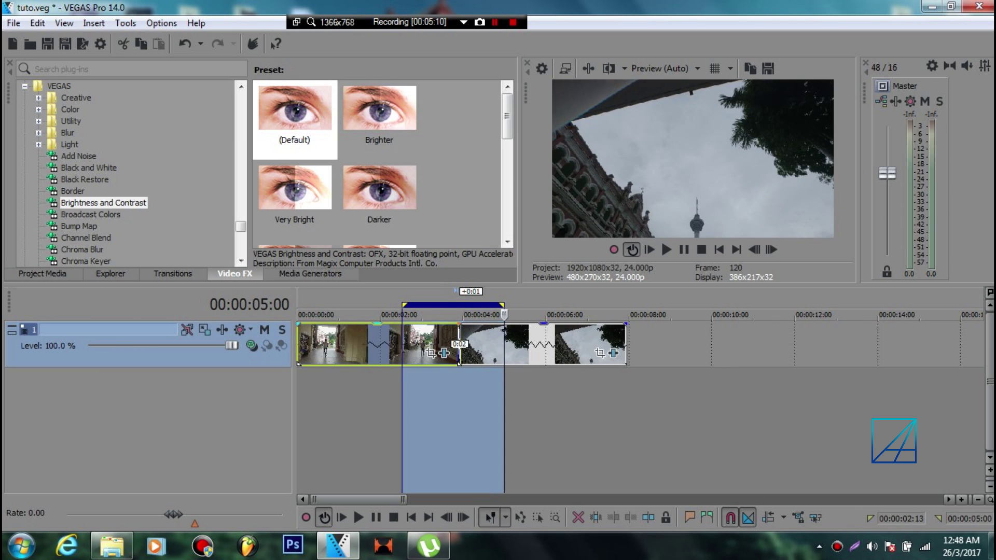
Review the first clip's S_TimeWarpRGB shift settings around 00:00:03:12, and close its effects window
left_click(442, 315)
left_click(444, 354)
left_click(211, 92)
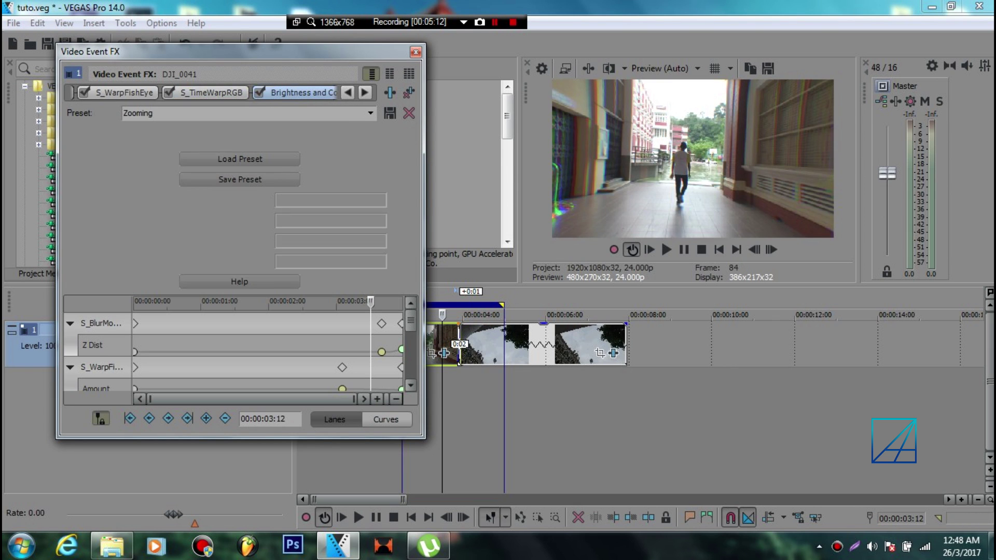
left_click_drag(412, 181, 412, 209)
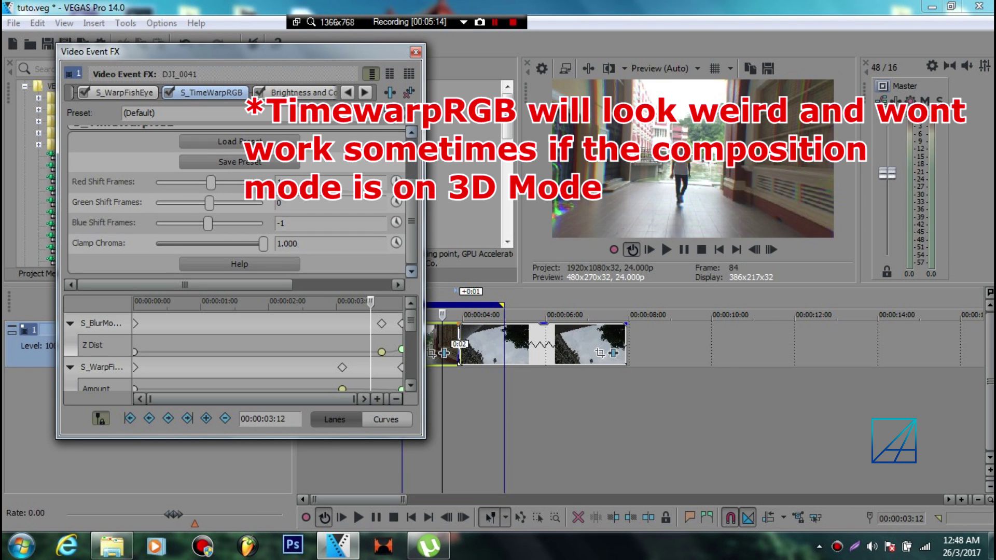
left_click(415, 52)
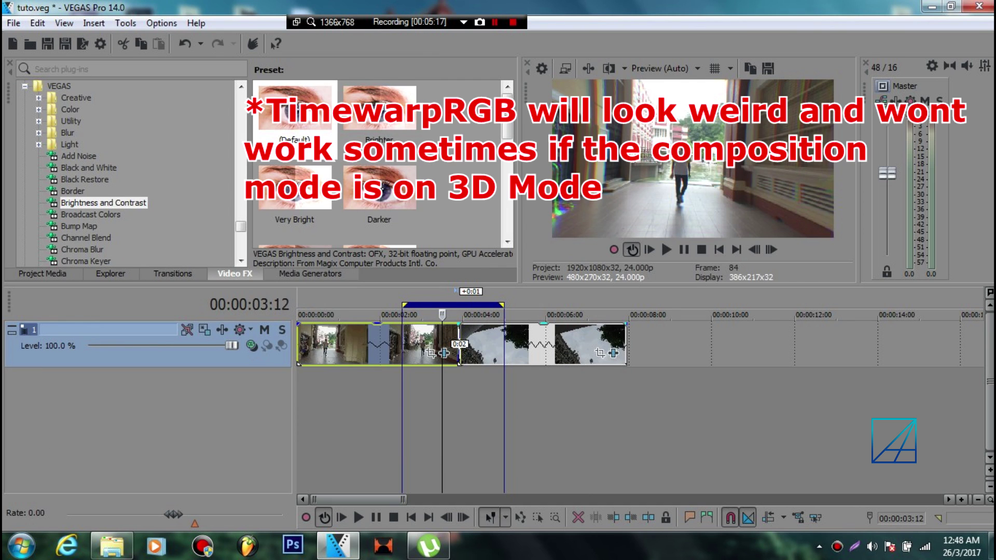
Open the second clip's effects and inspect the S_BlurMoCurves Z Dist keyframes at 00:00:00:00 and 00:00:00:07
left_click(494, 345)
left_click(613, 353)
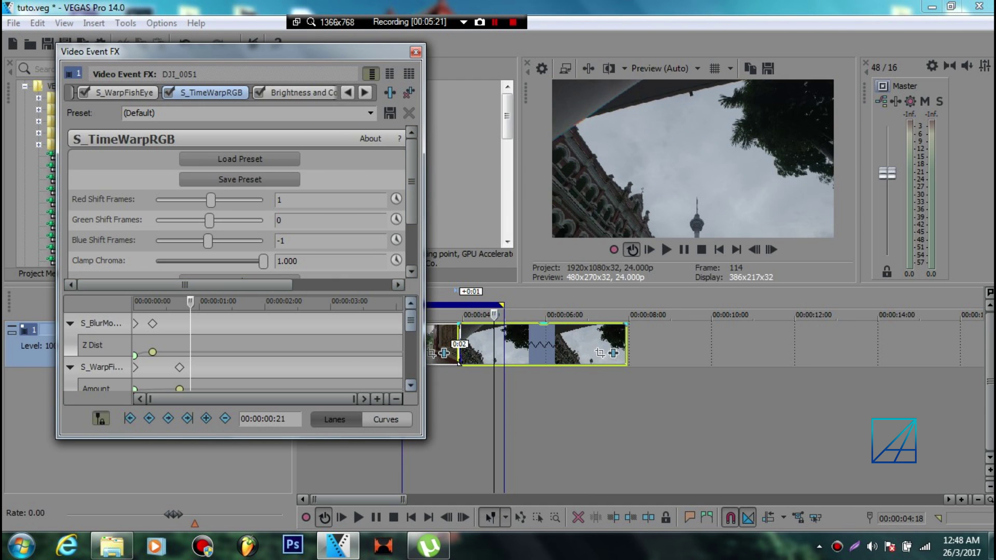
mouse_move(411, 321)
left_mouse_down()
mouse_move(411, 352)
mouse_move(410, 320)
left_mouse_up()
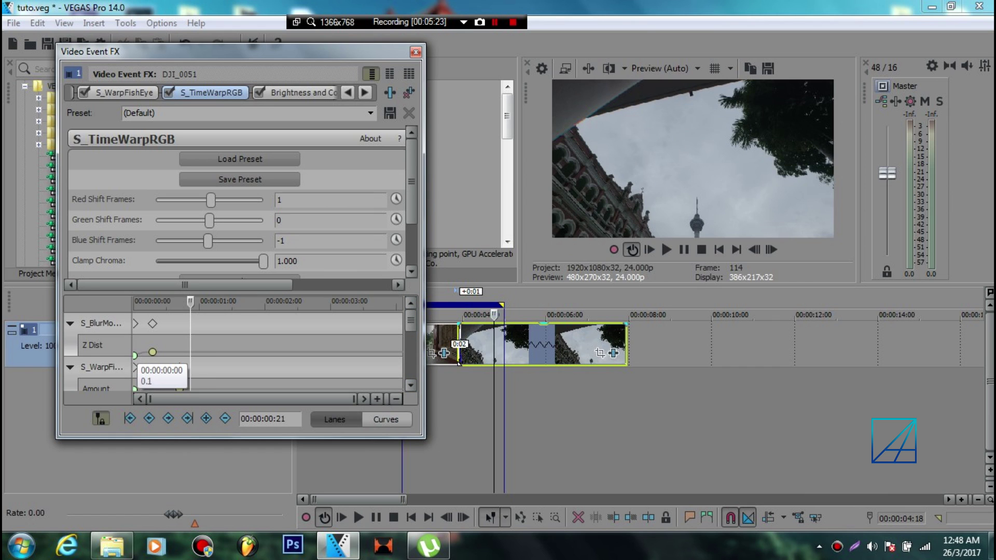
left_click(136, 356)
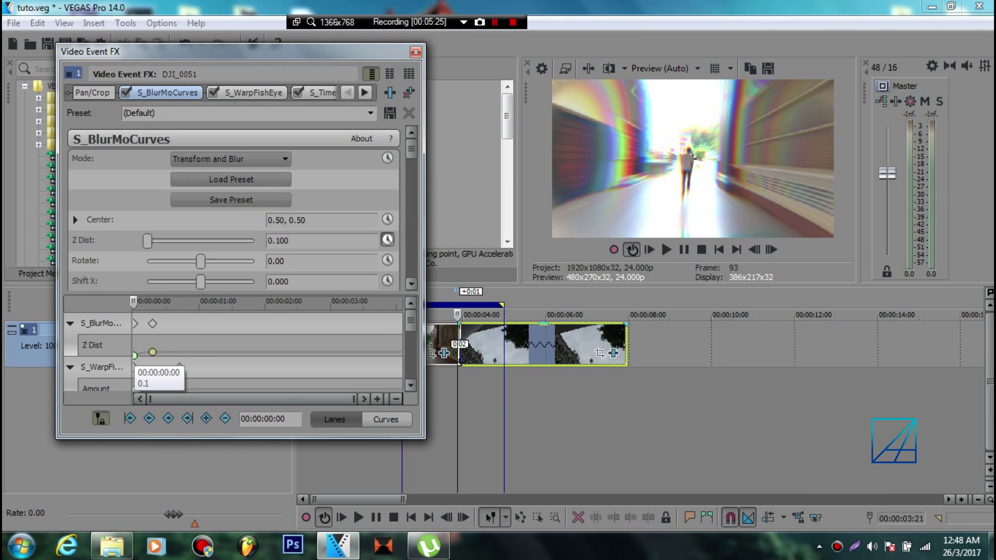
left_click(135, 356)
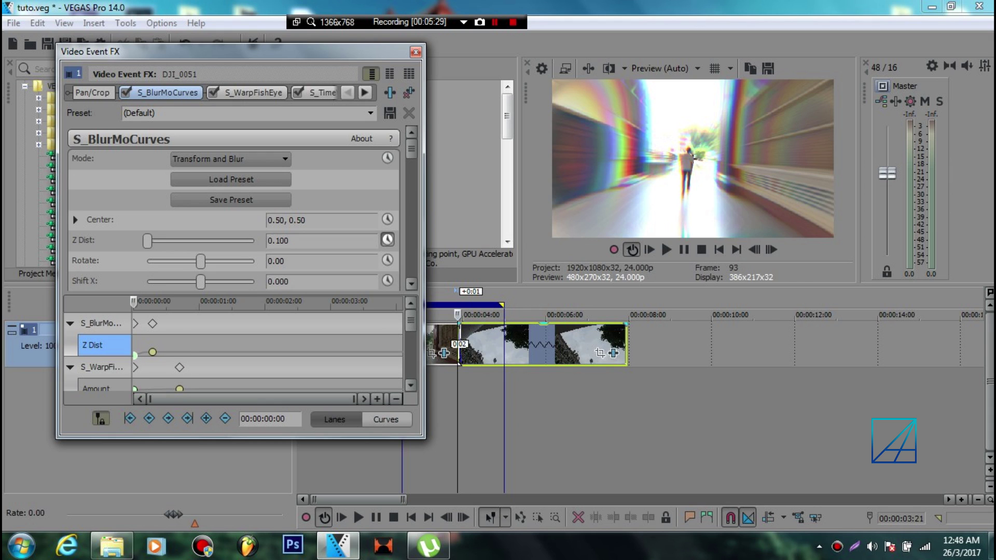
key("Right")
key("Right")
key("Right")
key("Right")
key("Right")
key("Right")
key("Right")
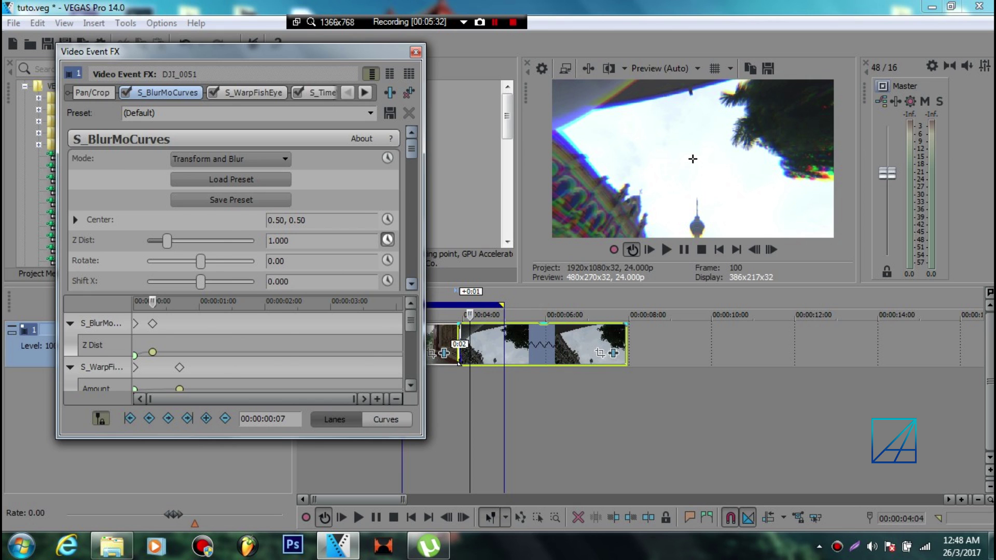
Inspect the second clip's S_WarpFishEye Amount keyframe at 00:00:00:00 and check the setting at 00:00:00:16
scroll(233, 352, "down", 1)
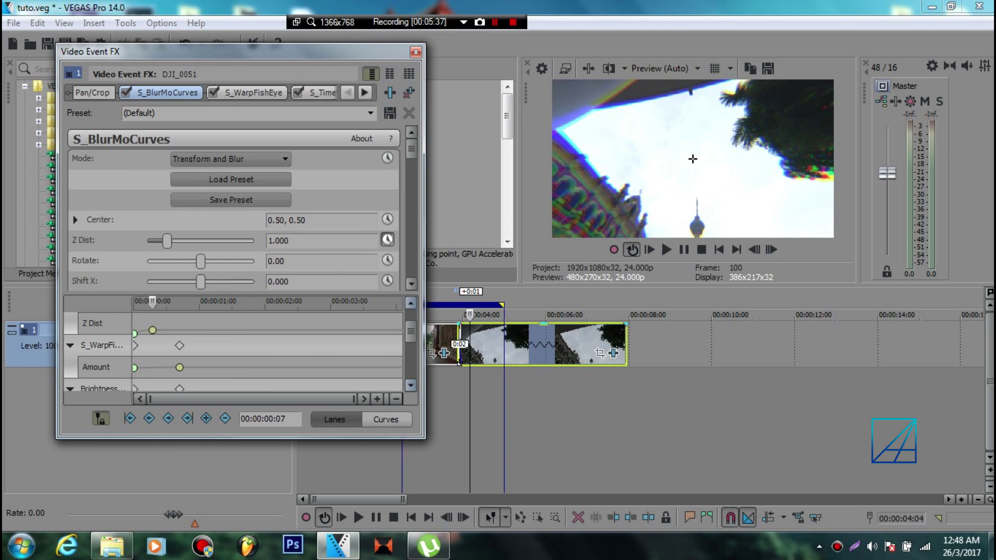
left_click(135, 367)
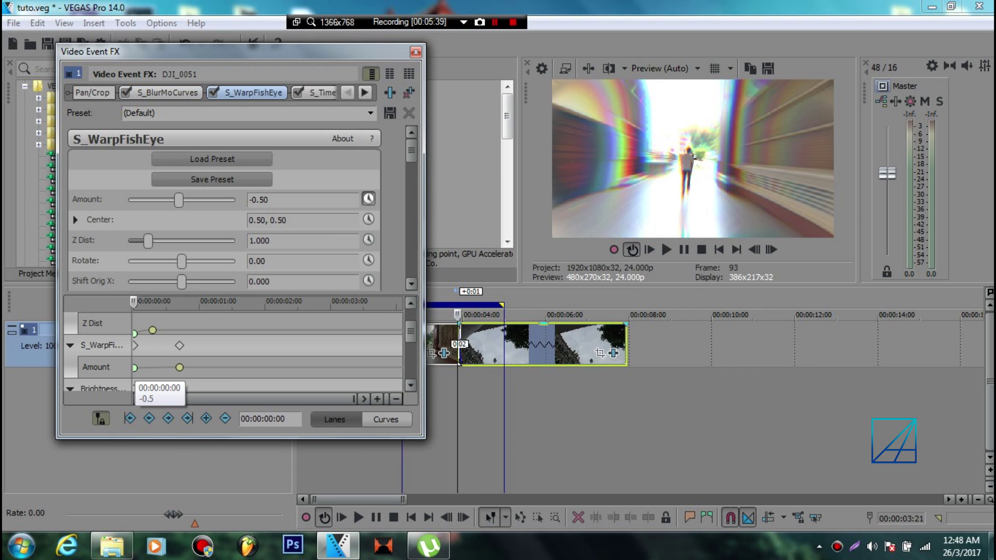
left_click(135, 367)
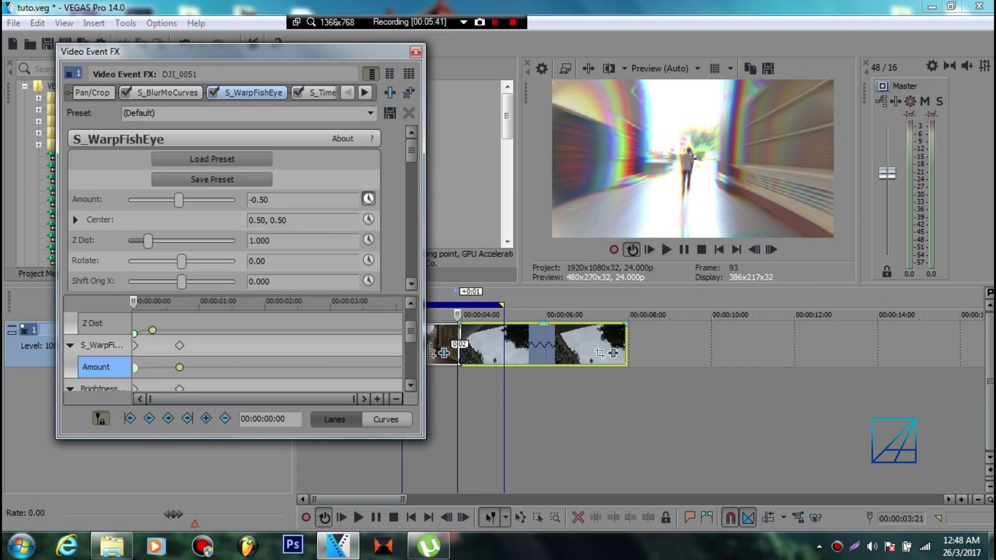
double_click(259, 200)
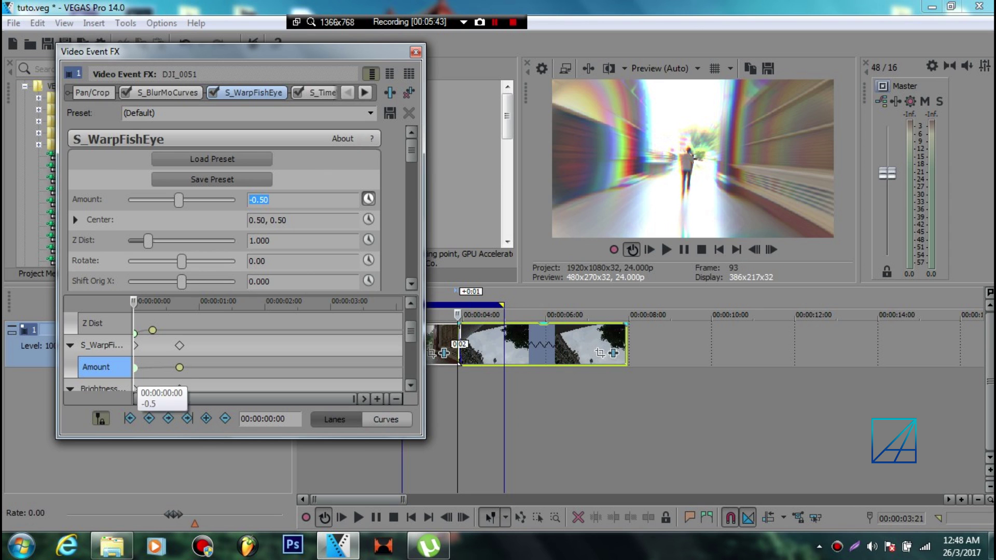
key("space")
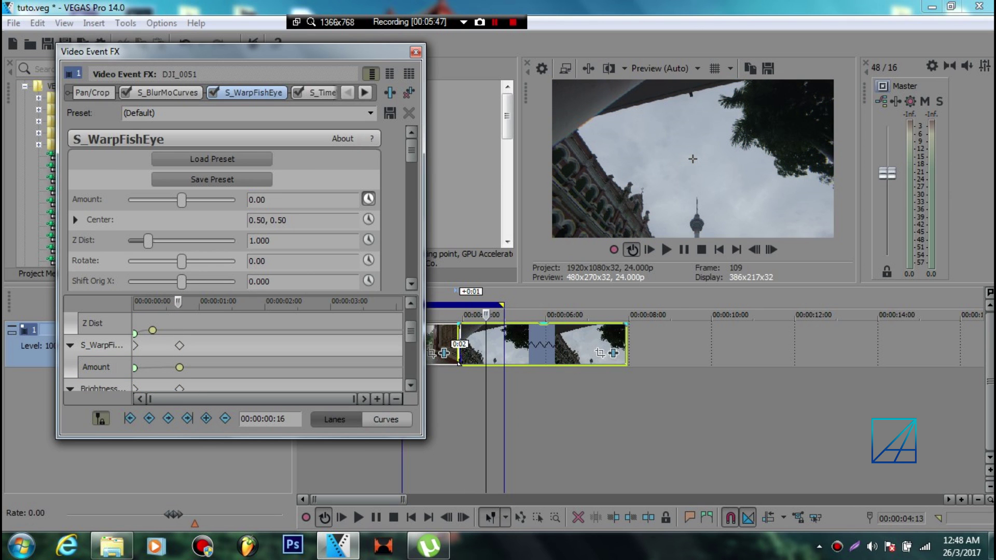
Compare the second clip's Brightness and Contrast keyframes with its Amount keyframes, then close the effects and go to 00:00:03:07 in the first clip
scroll(103, 352, "up", 1)
scroll(104, 353, "down", 5)
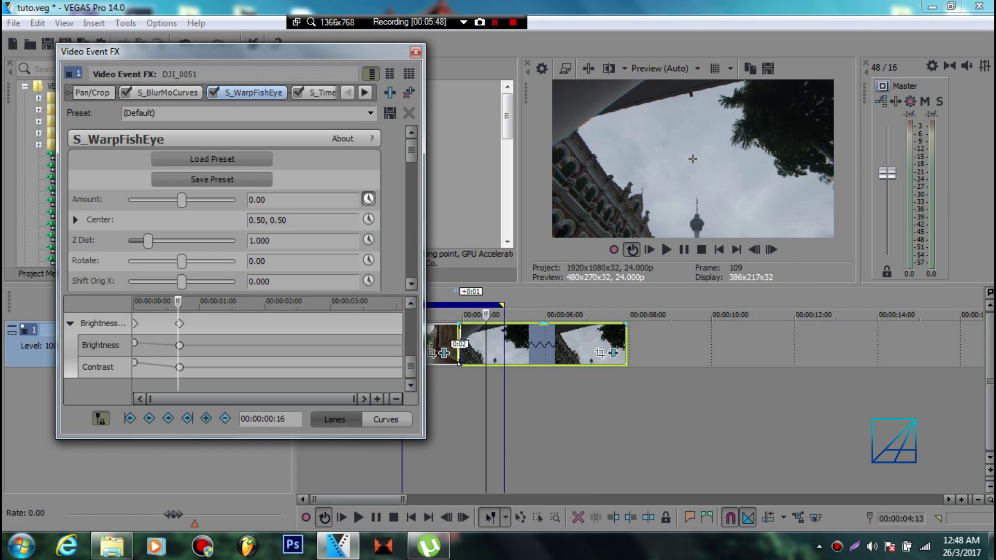
key("space")
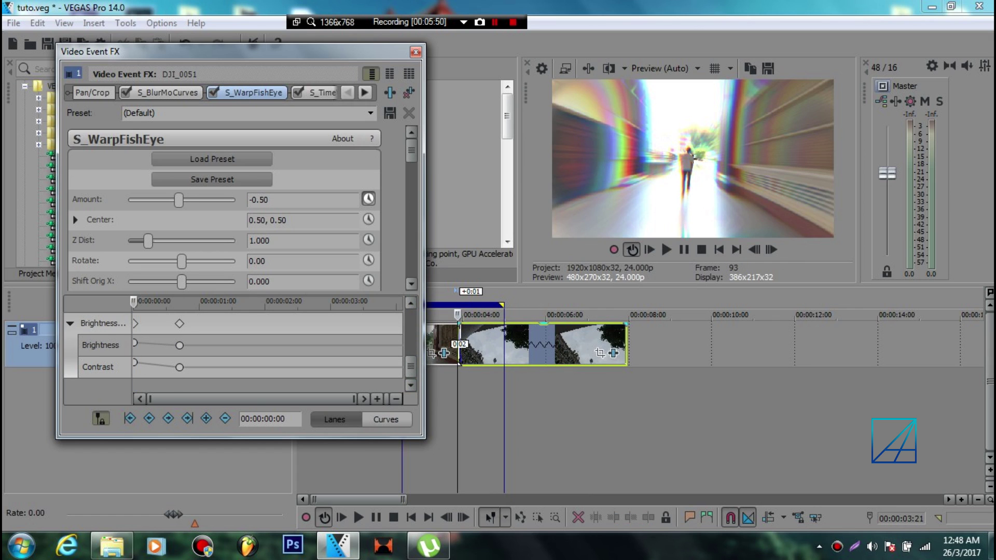
scroll(234, 350, "up", 2)
scroll(234, 350, "down", 1)
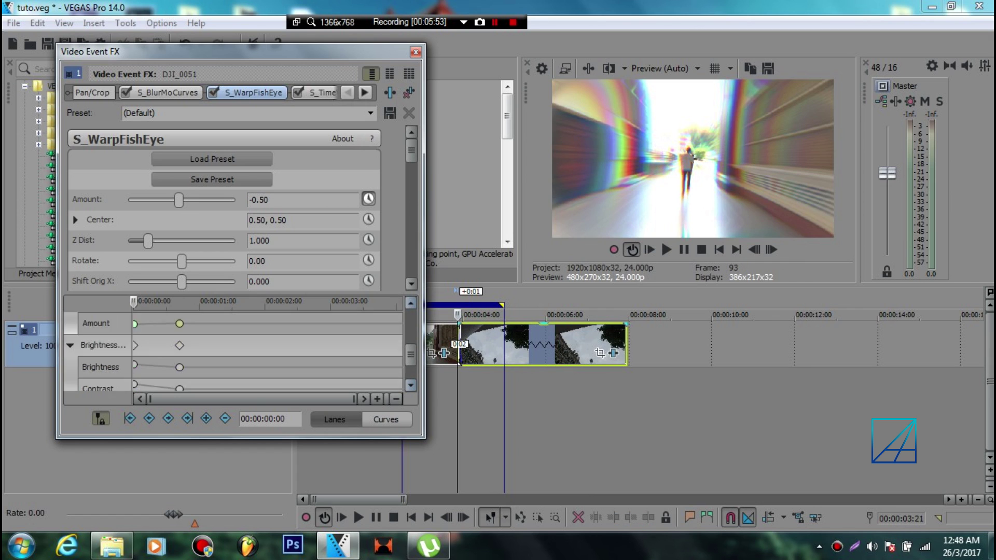
key("space")
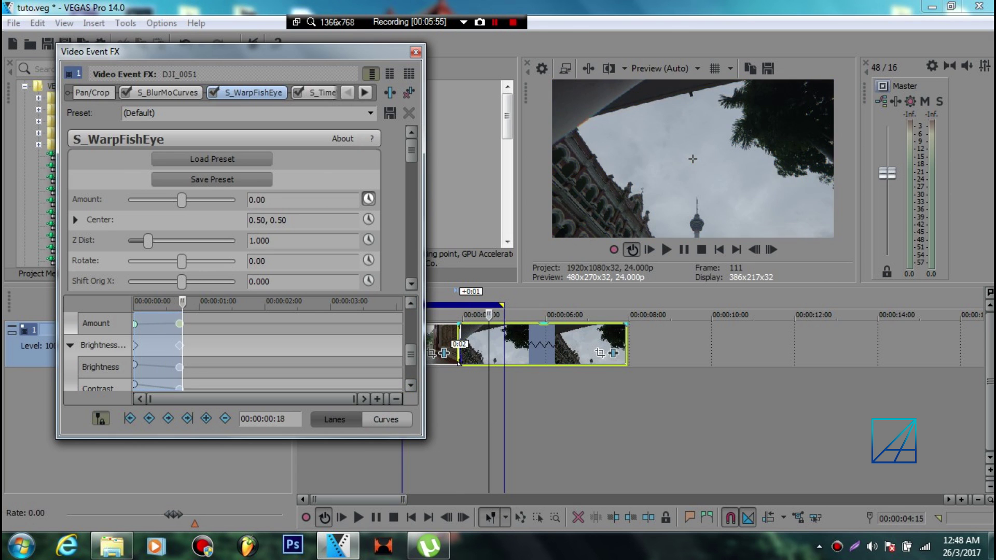
key("space")
left_click(415, 52)
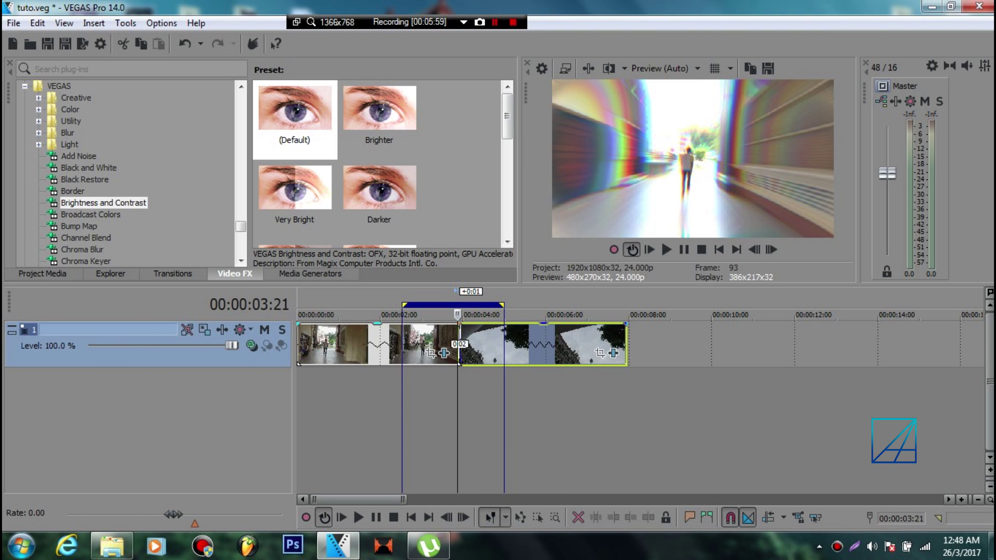
left_click(434, 338)
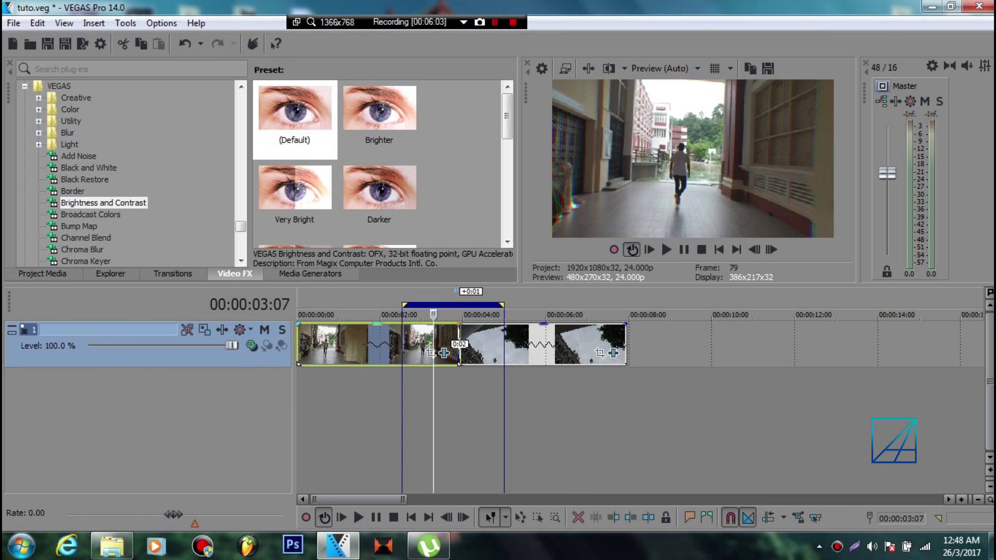